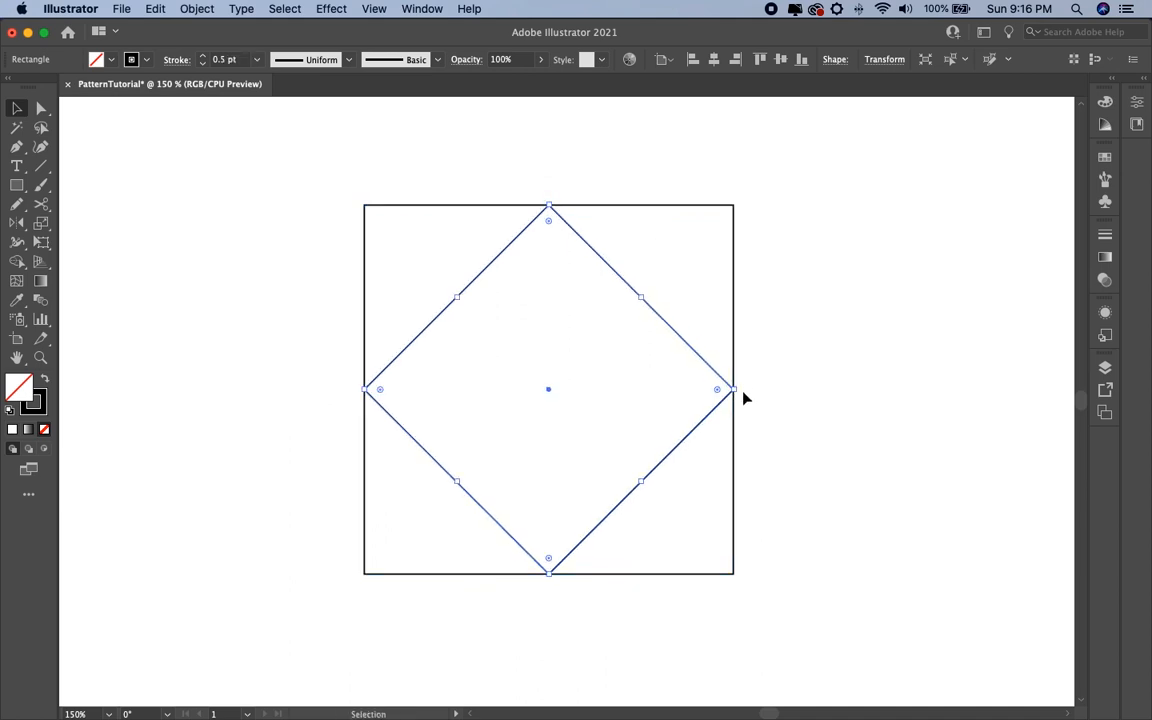
Rotate a copy of the diamond 45 degrees about its centre to form an upright inner square.
drag(737, 388, 741, 496)
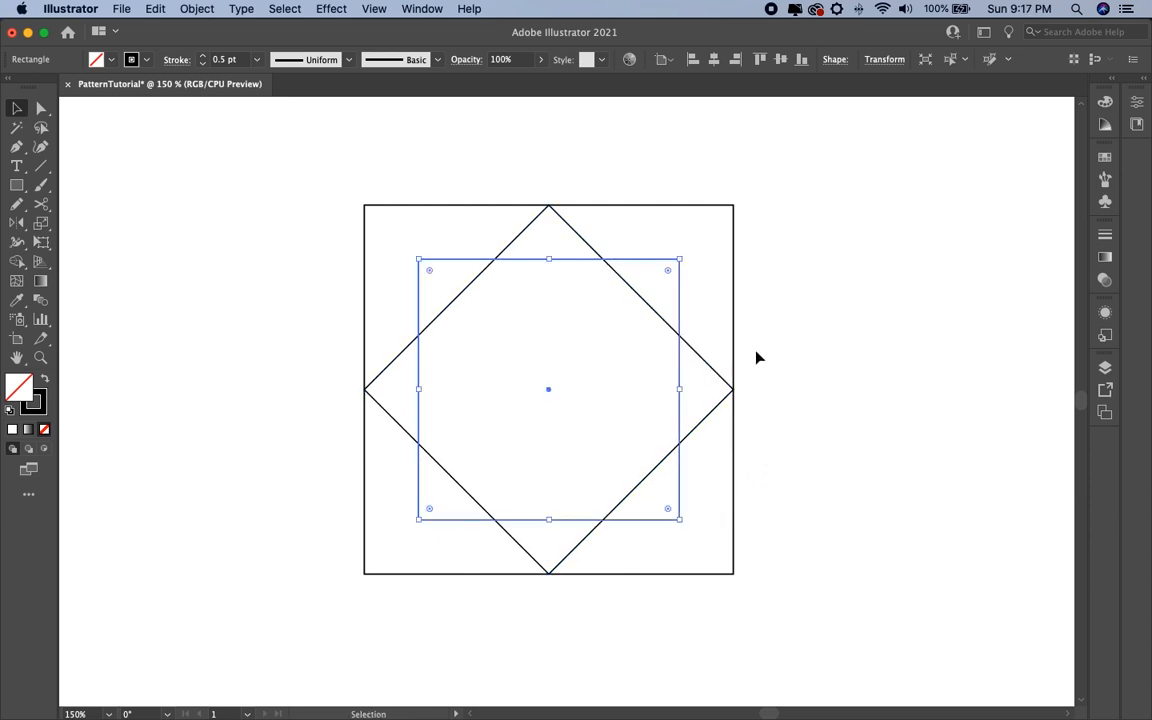
alt+super+click(725, 298)
scroll(751, 275, down, 3)
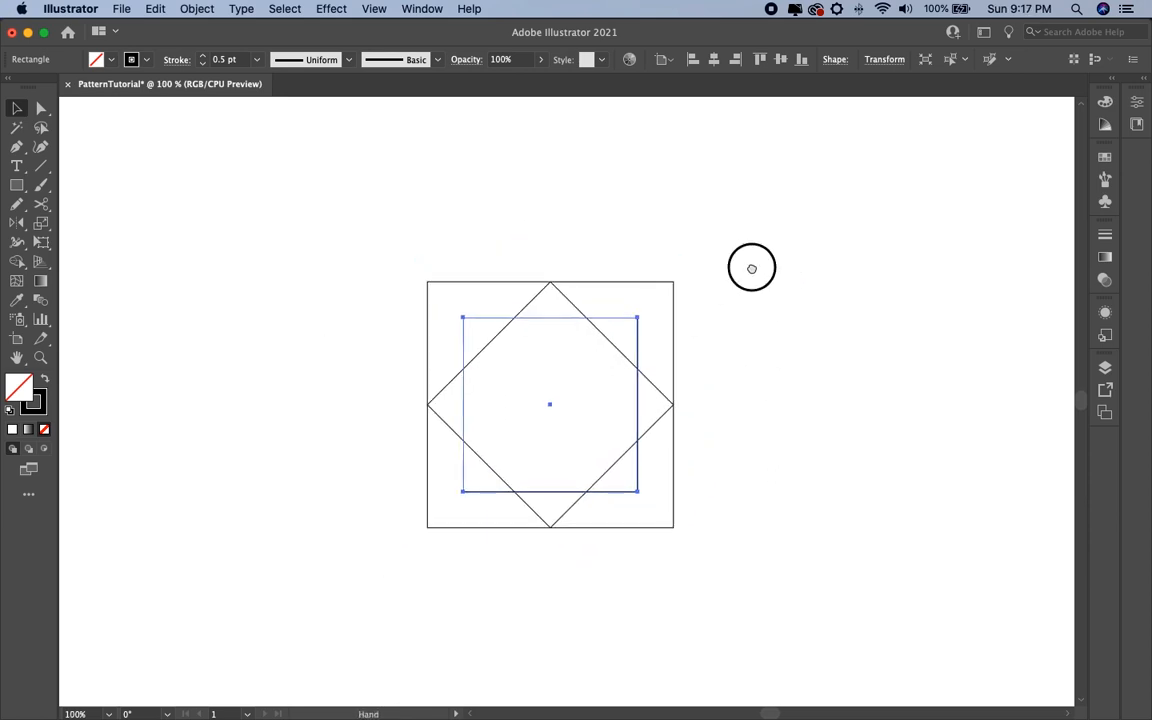
Merge the diamond and inner square into an eight-pointed star with Shape Builder and cut the star out of the outer square.
drag(411, 231, 763, 546)
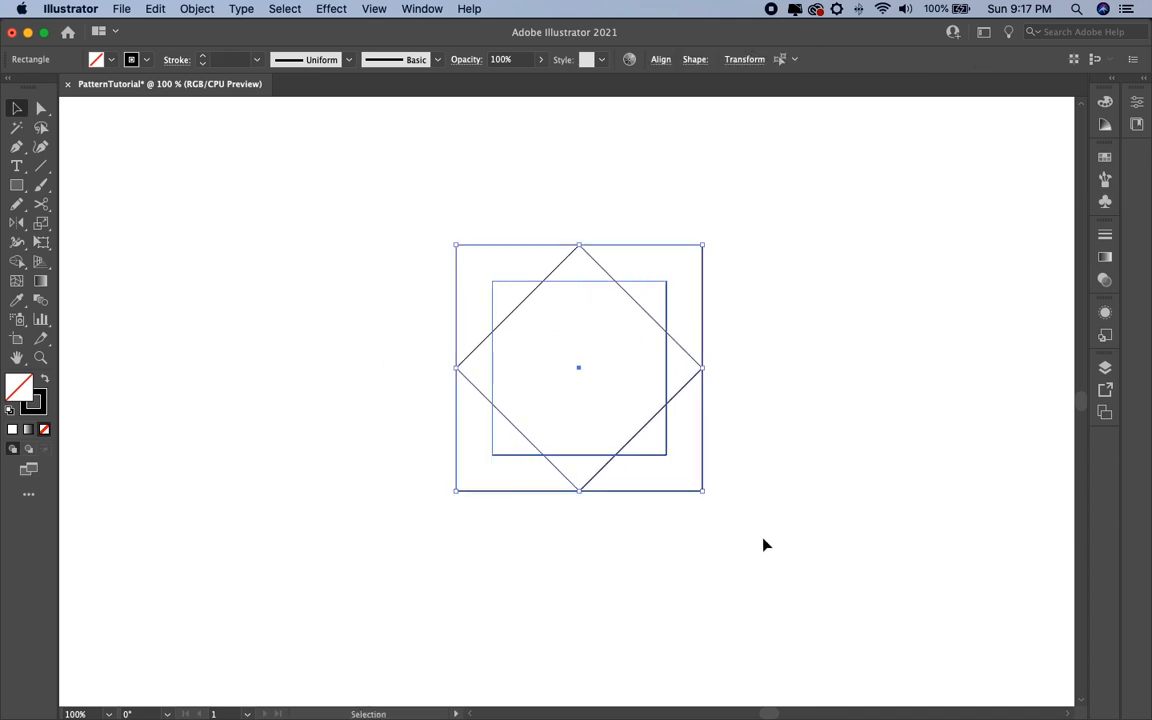
key(shift+m)
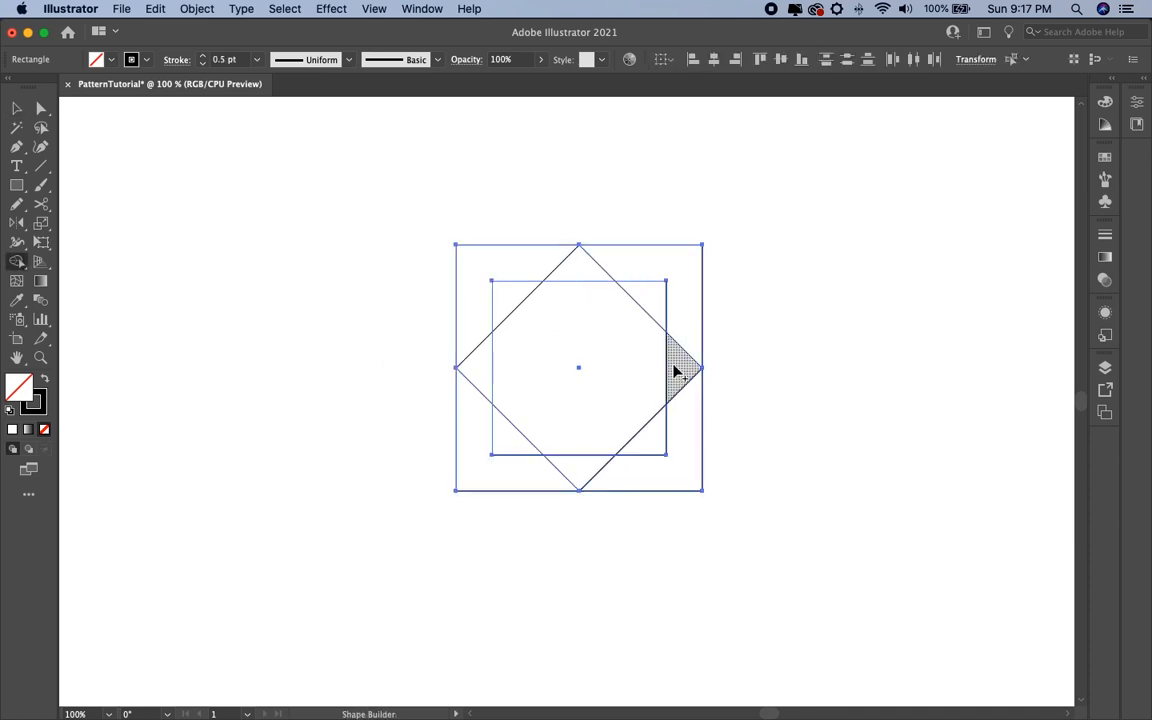
mouse_move(676, 374)
mouse_down()
mouse_move(644, 297)
mouse_move(607, 311)
mouse_move(573, 273)
mouse_move(567, 287)
mouse_move(519, 303)
mouse_move(512, 339)
mouse_move(481, 358)
mouse_move(502, 379)
mouse_move(508, 427)
mouse_move(550, 423)
mouse_move(576, 466)
mouse_move(578, 447)
mouse_move(640, 437)
mouse_move(608, 380)
mouse_move(674, 378)
mouse_up()
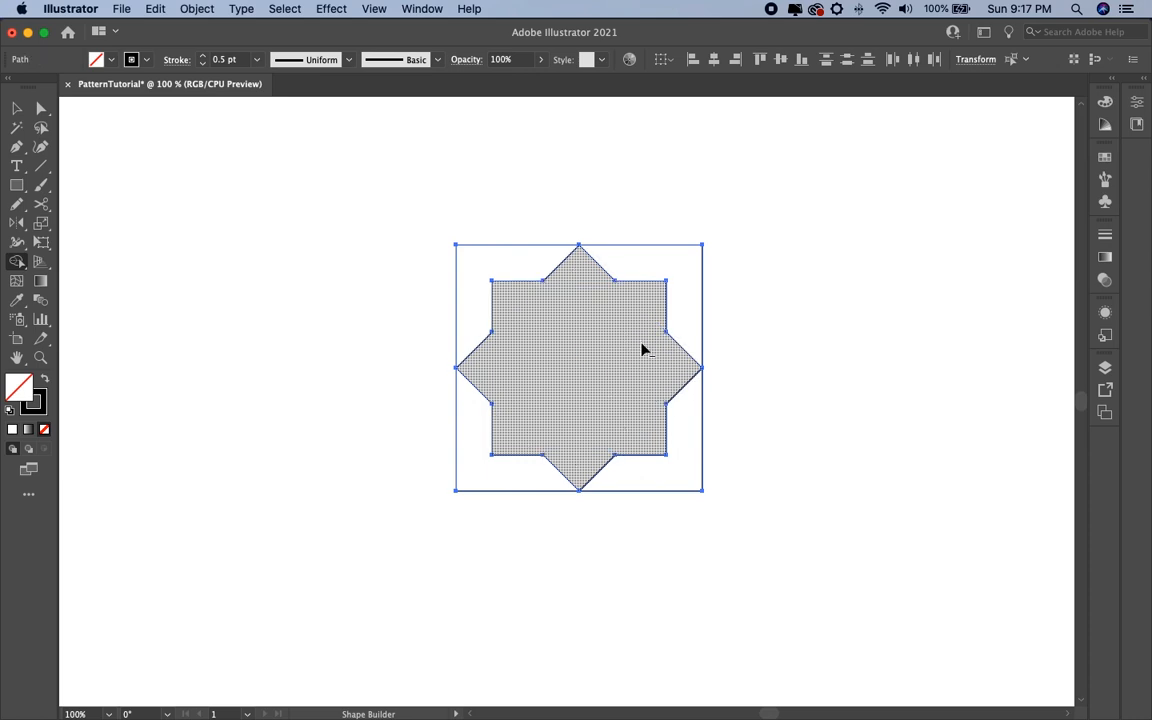
key(v)
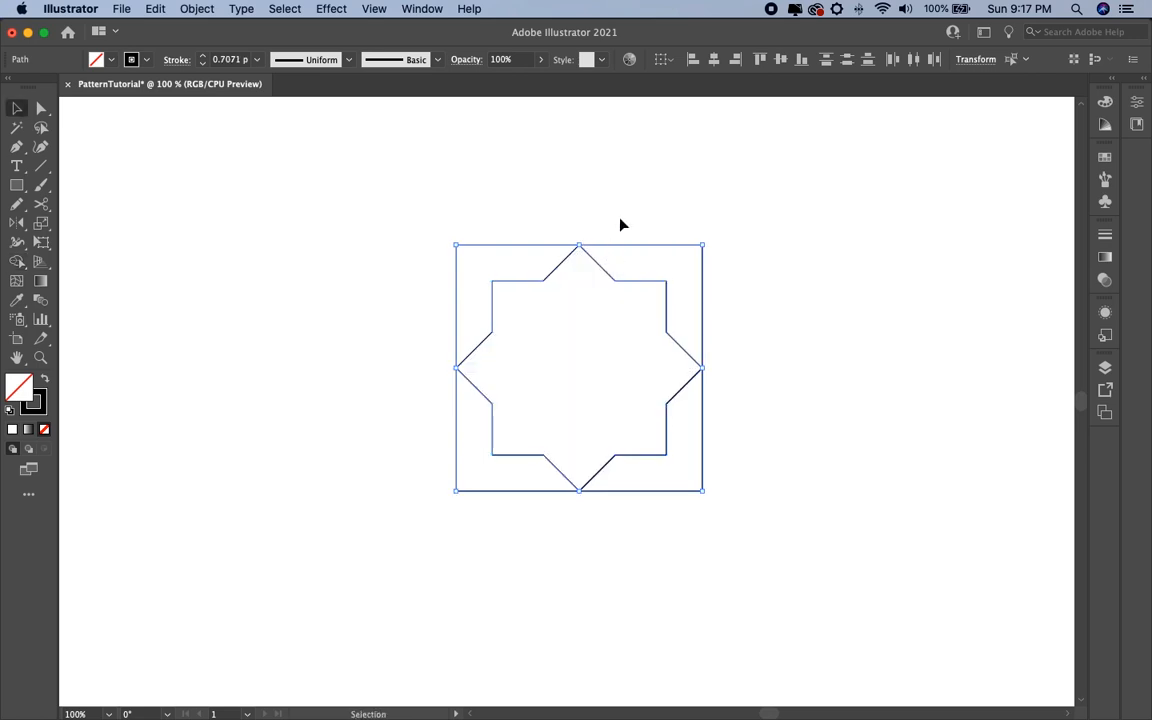
Swap fill and stroke on all four corner pieces to give them a solid black fill without a stroke.
click(625, 247)
click(594, 245)
click(512, 240)
drag(452, 203, 763, 542)
key(shift+x)
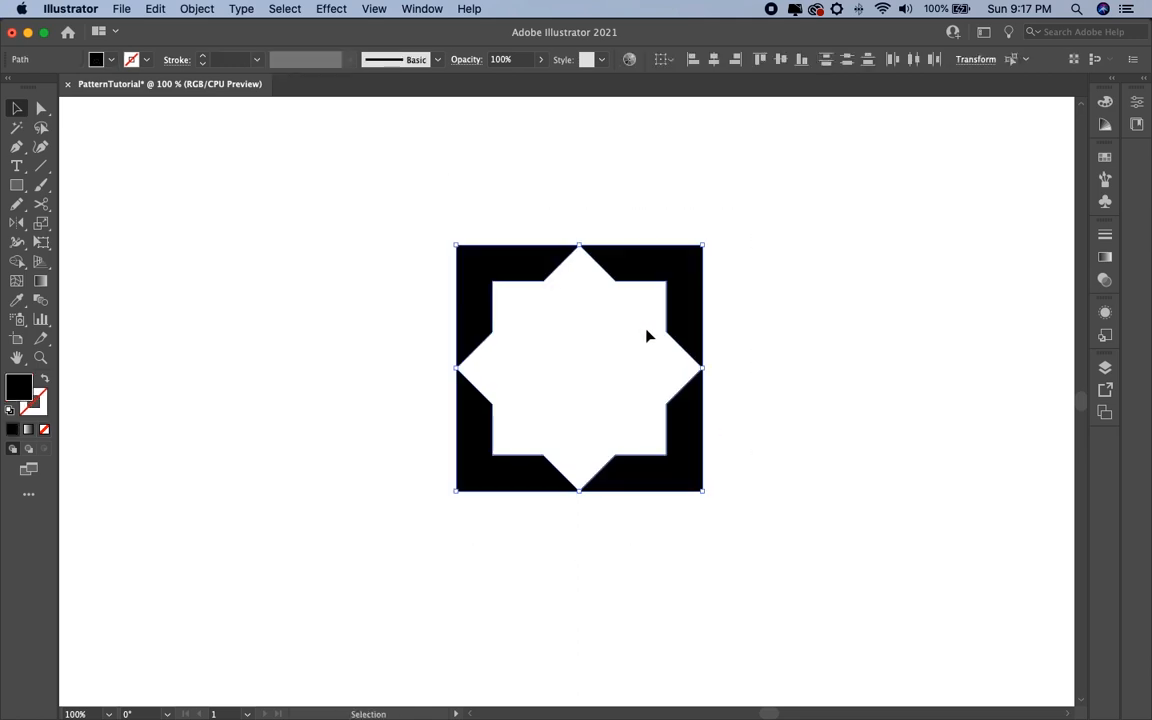
click(531, 219)
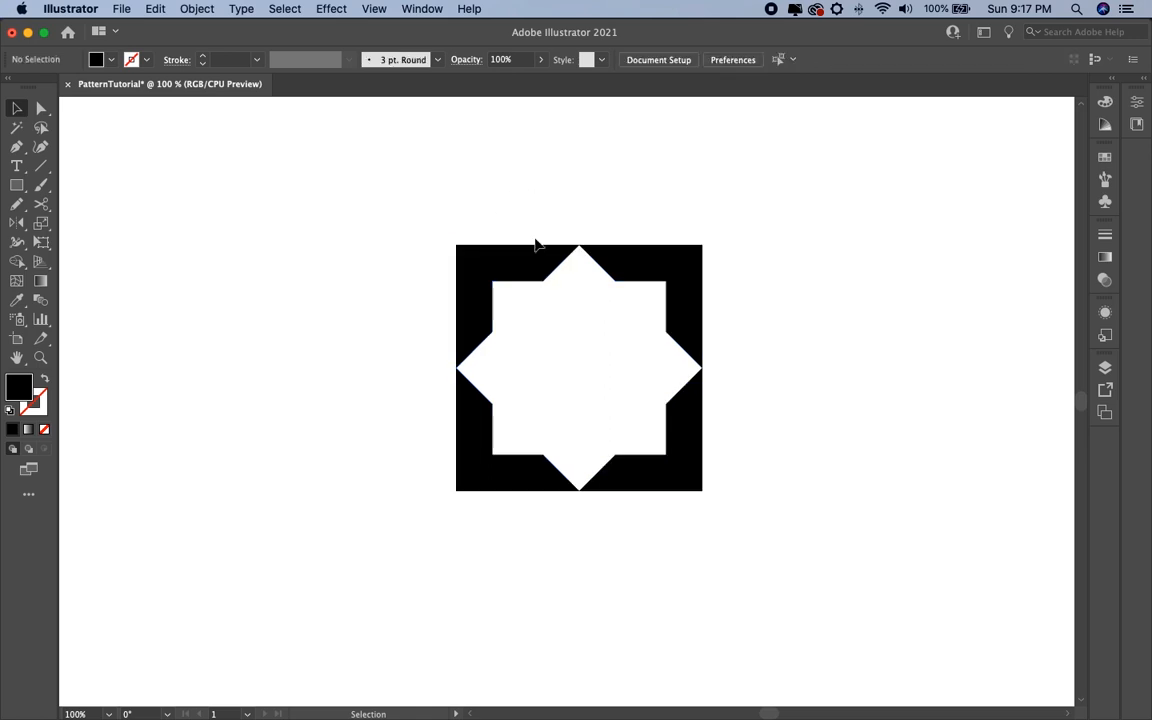
Fill the upper-right and lower-left corner pieces with orange.
click(637, 260)
shift+click(478, 440)
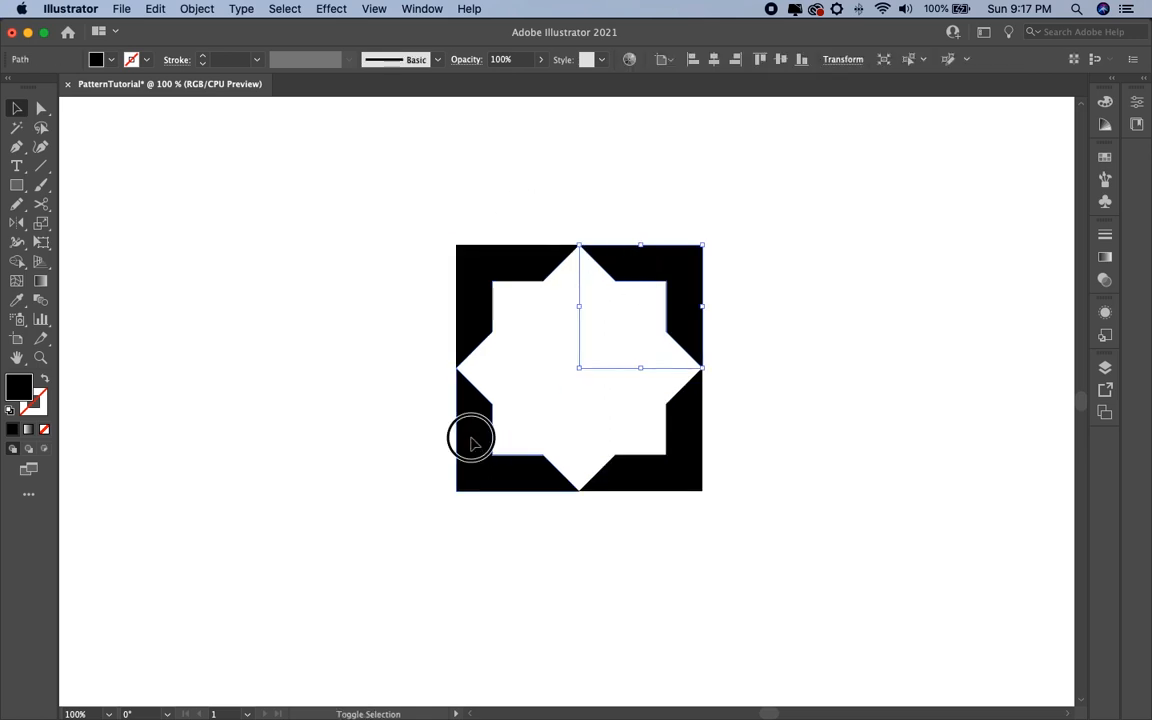
click(124, 64)
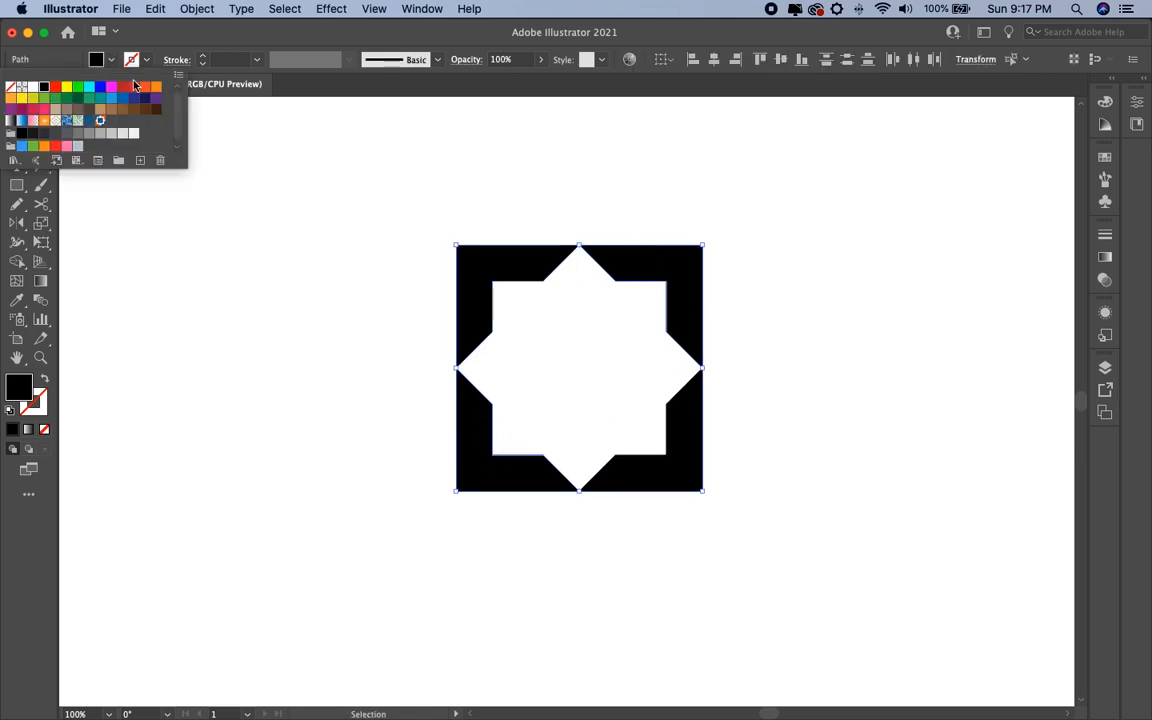
click(148, 94)
click(550, 180)
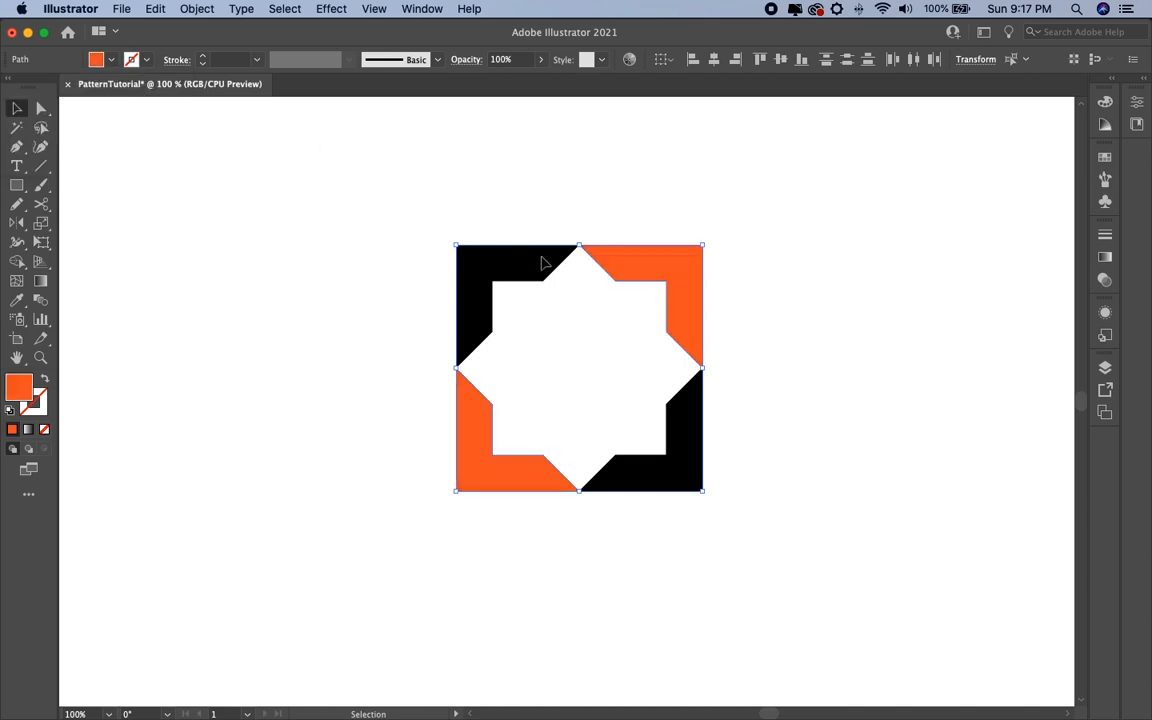
Fill the upper-left and lower-right corner pieces with dark blue.
click(534, 265)
shift+click(695, 462)
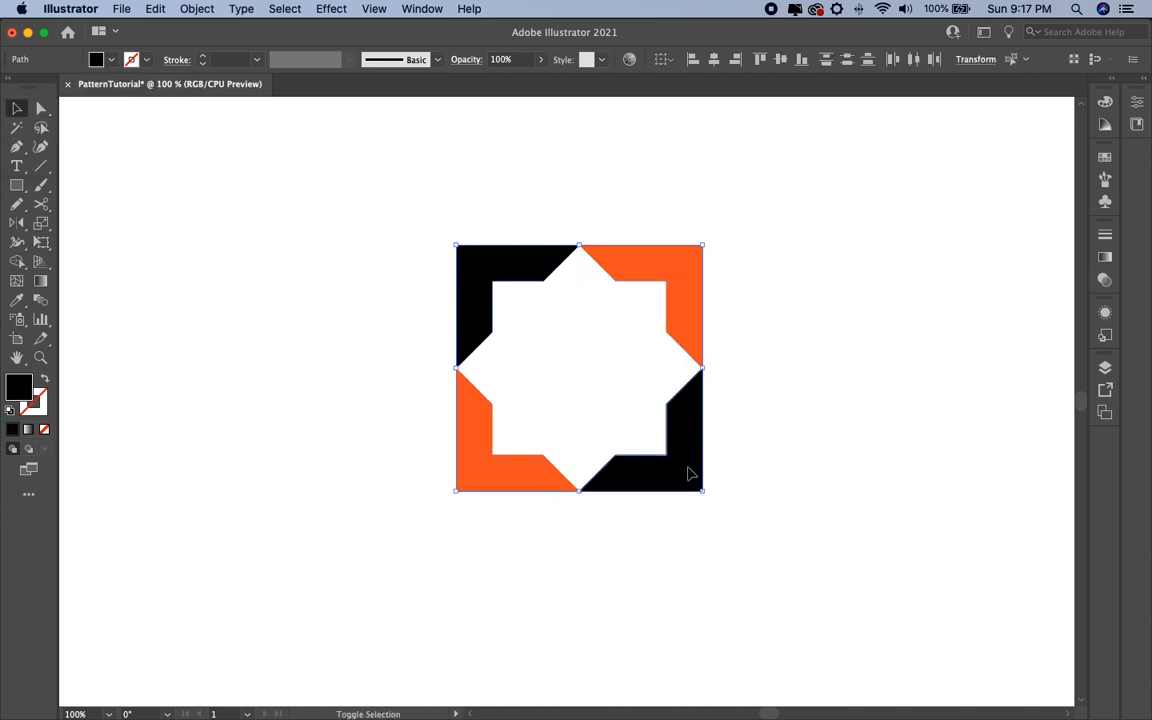
click(110, 64)
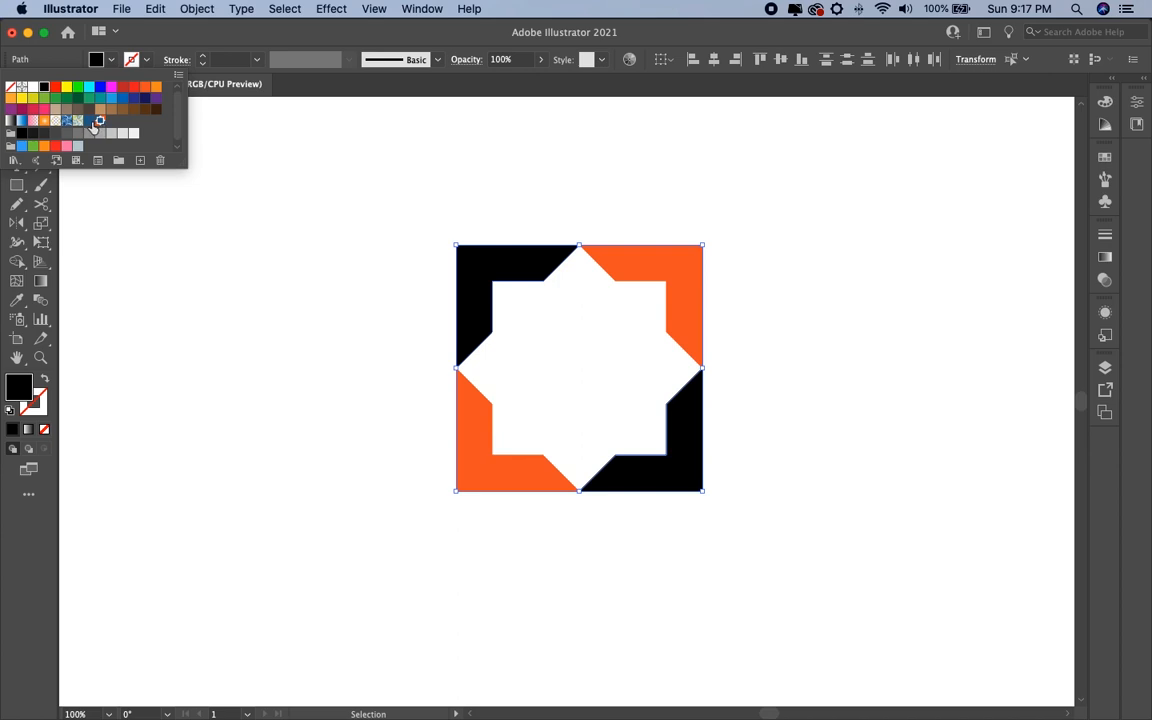
click(89, 121)
click(548, 183)
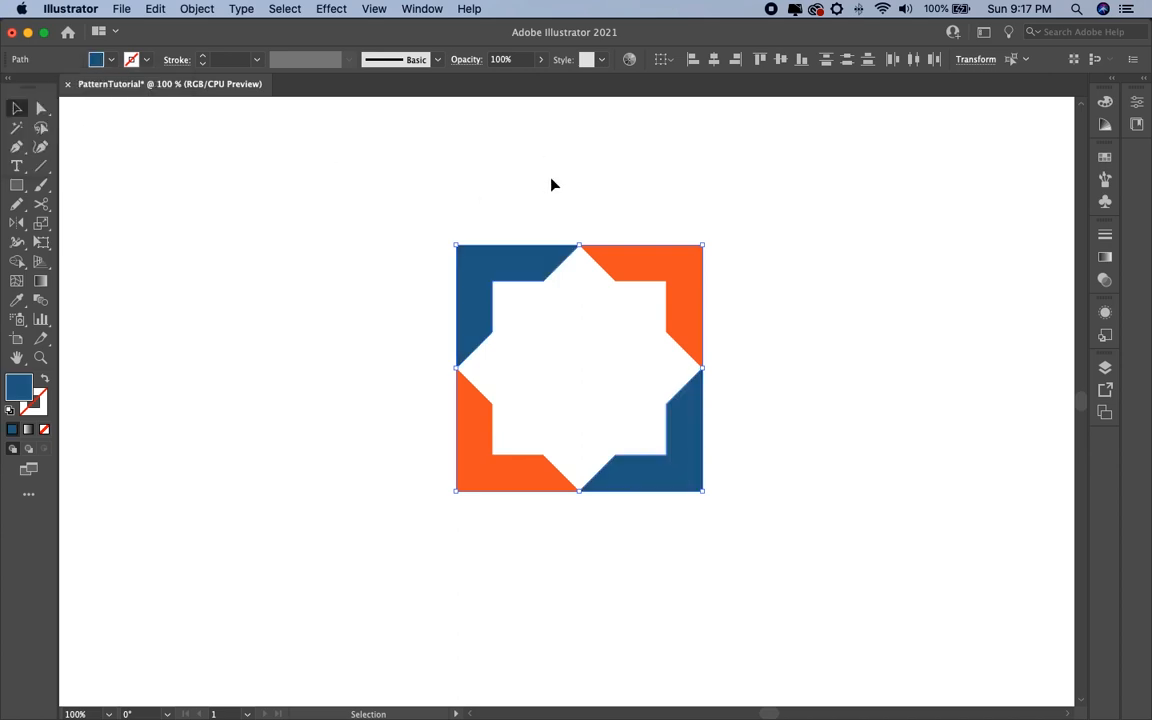
click(555, 188)
Make a pattern from the four coloured corner pieces, with a 200 x 200 px grid tile, and deselect the artwork.
key(space)
drag(563, 189, 573, 181)
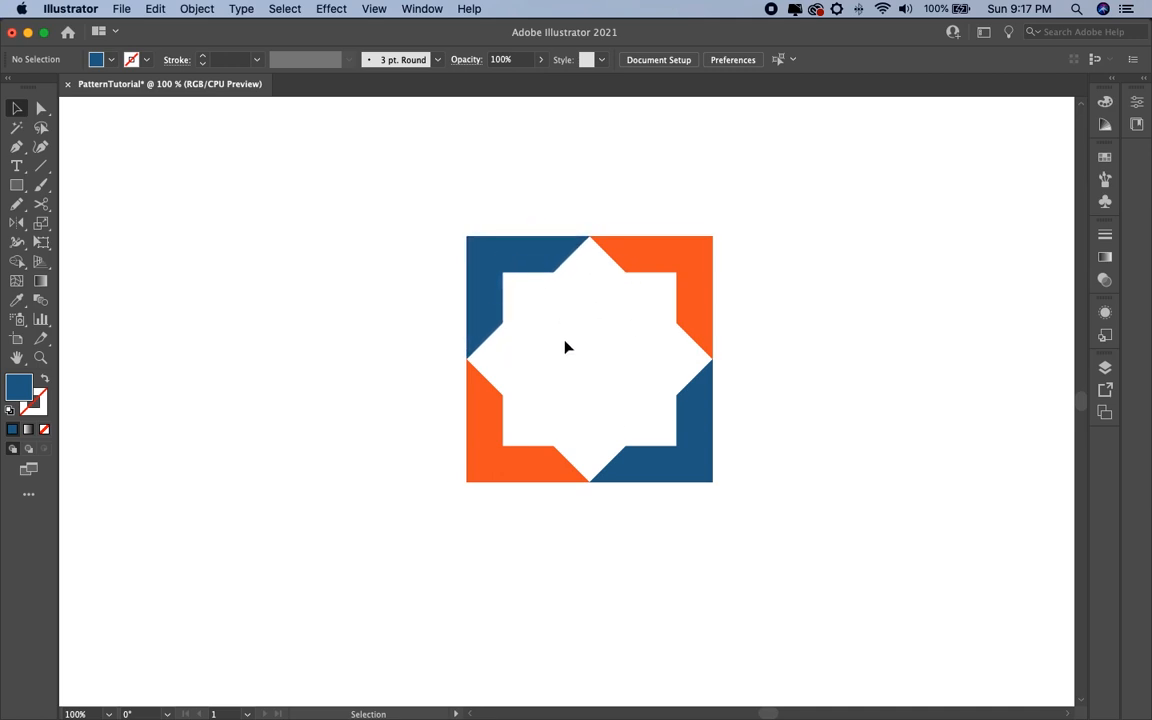
drag(436, 190, 809, 570)
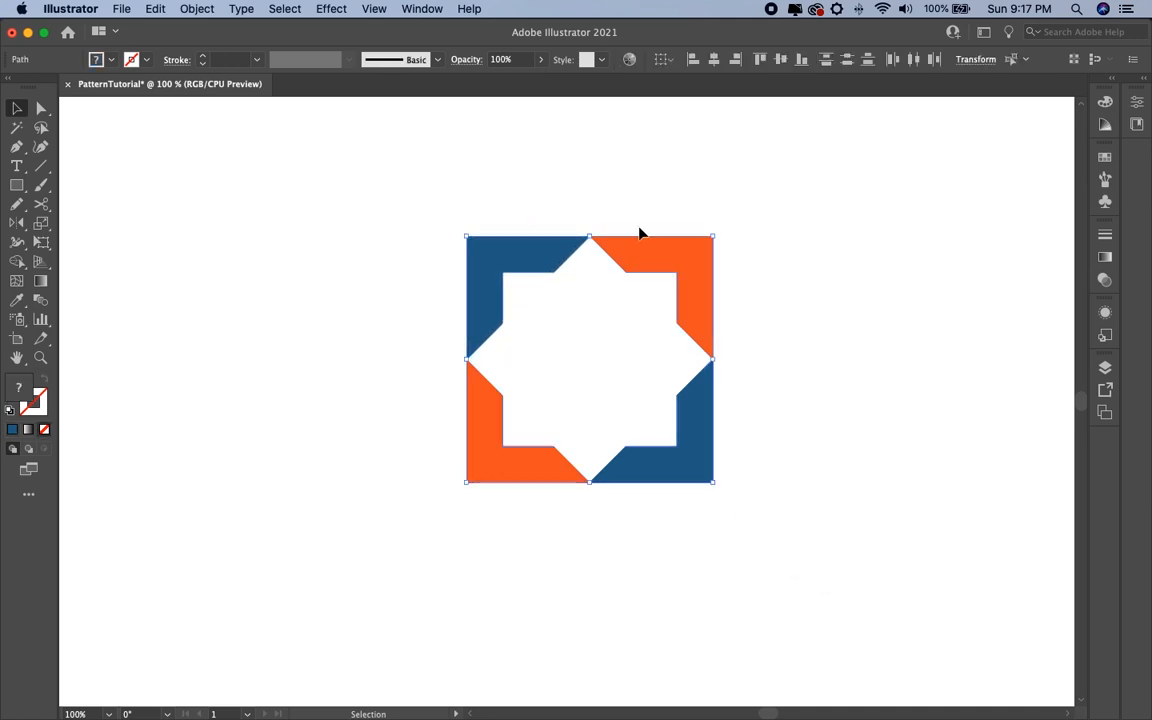
click(190, 9)
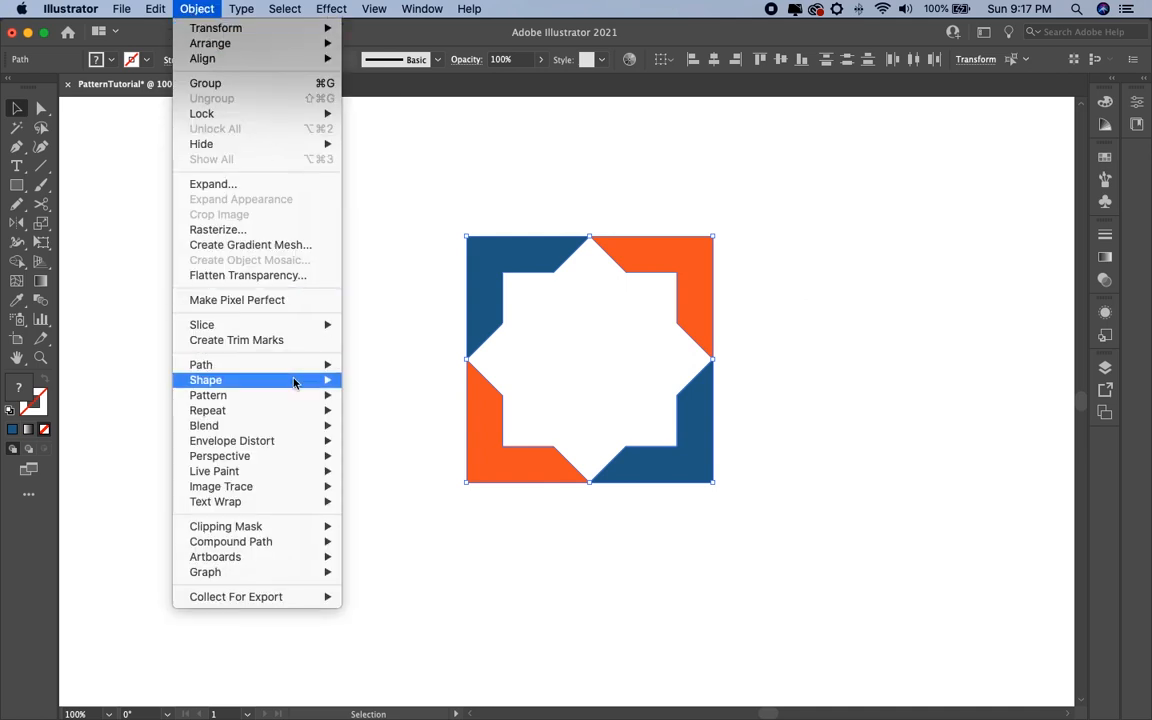
mouse_move(303, 402)
click(372, 395)
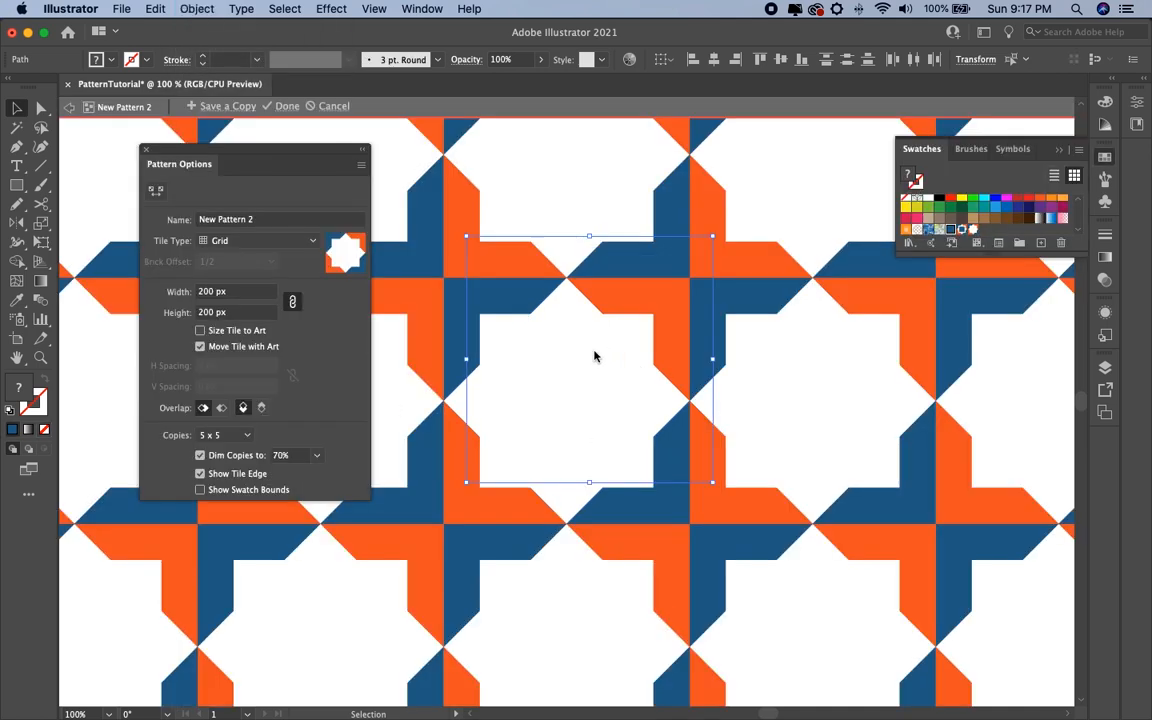
click(594, 356)
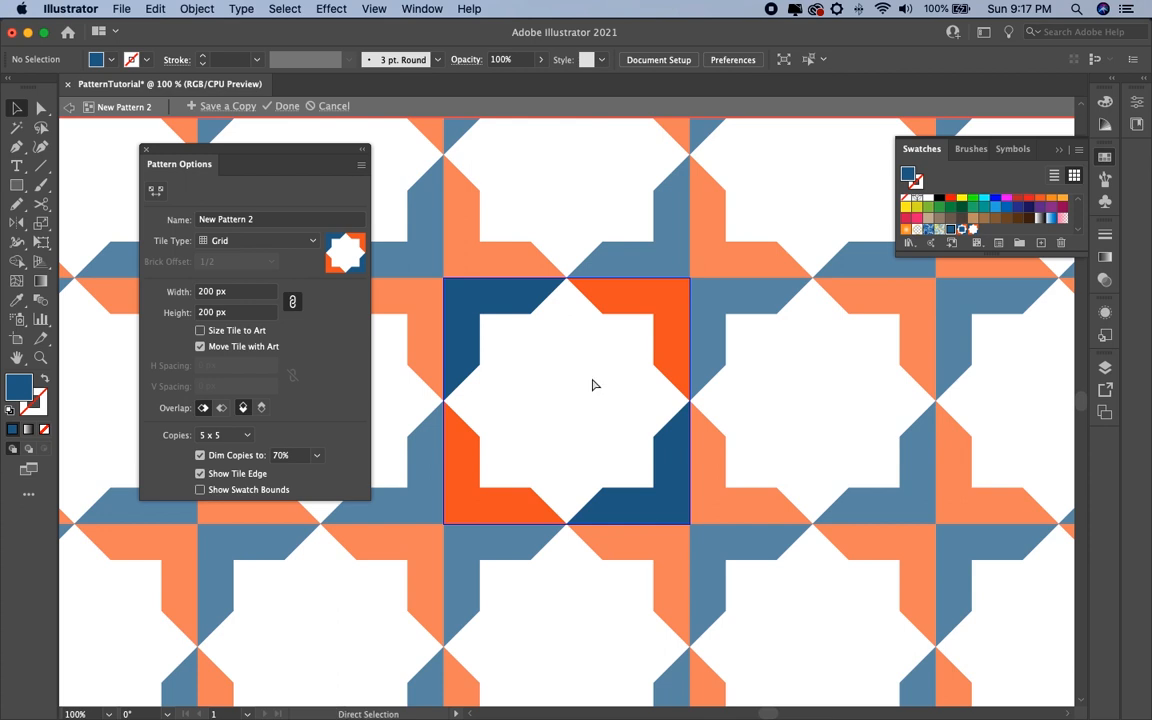
Draw a 100 x 100 px dark blue square centred in the pattern tile.
key(super+minus)
drag(591, 396, 608, 417)
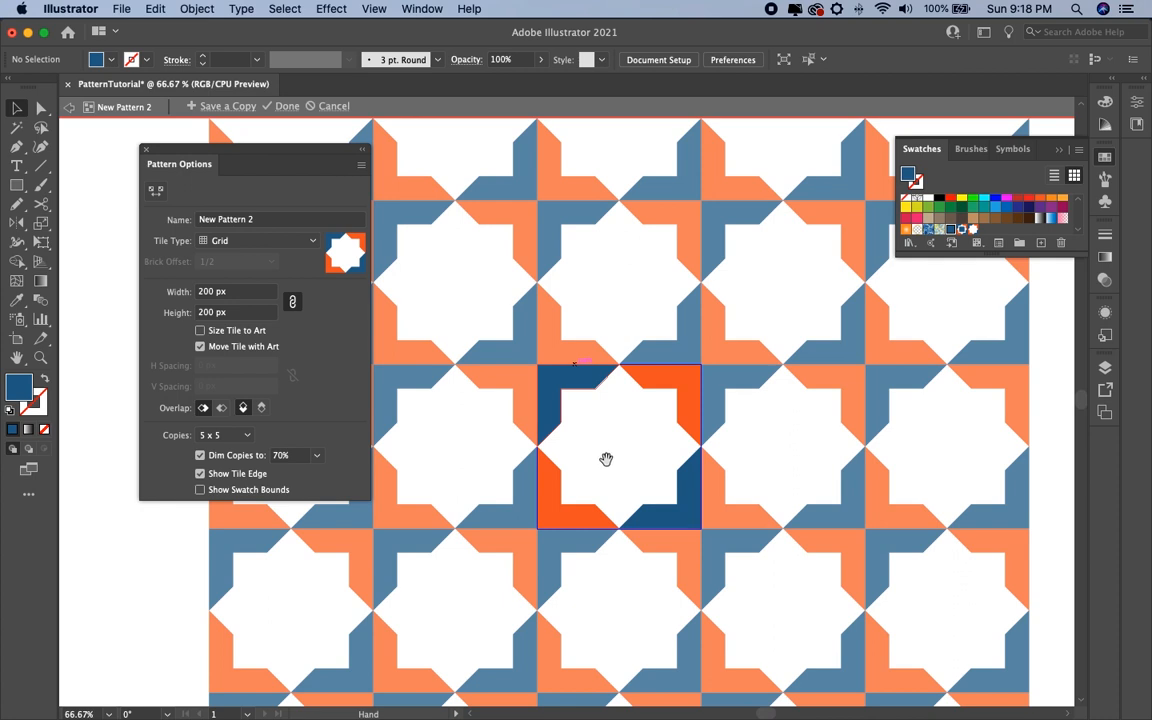
click(614, 458)
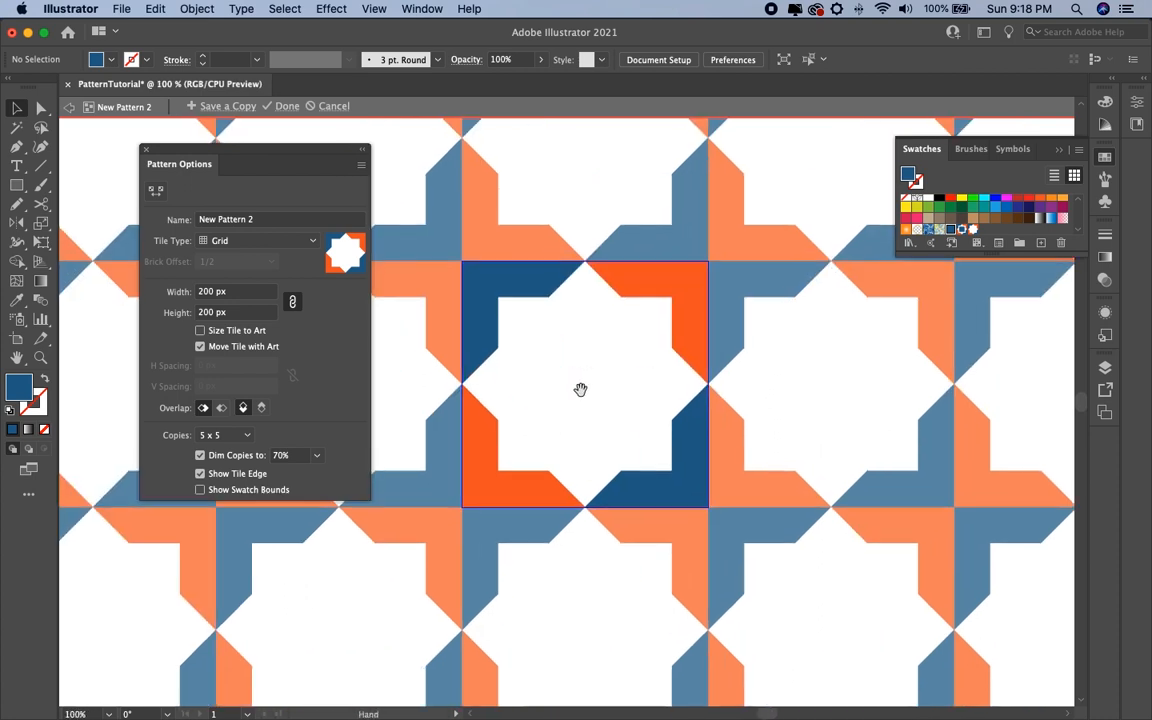
click(580, 387)
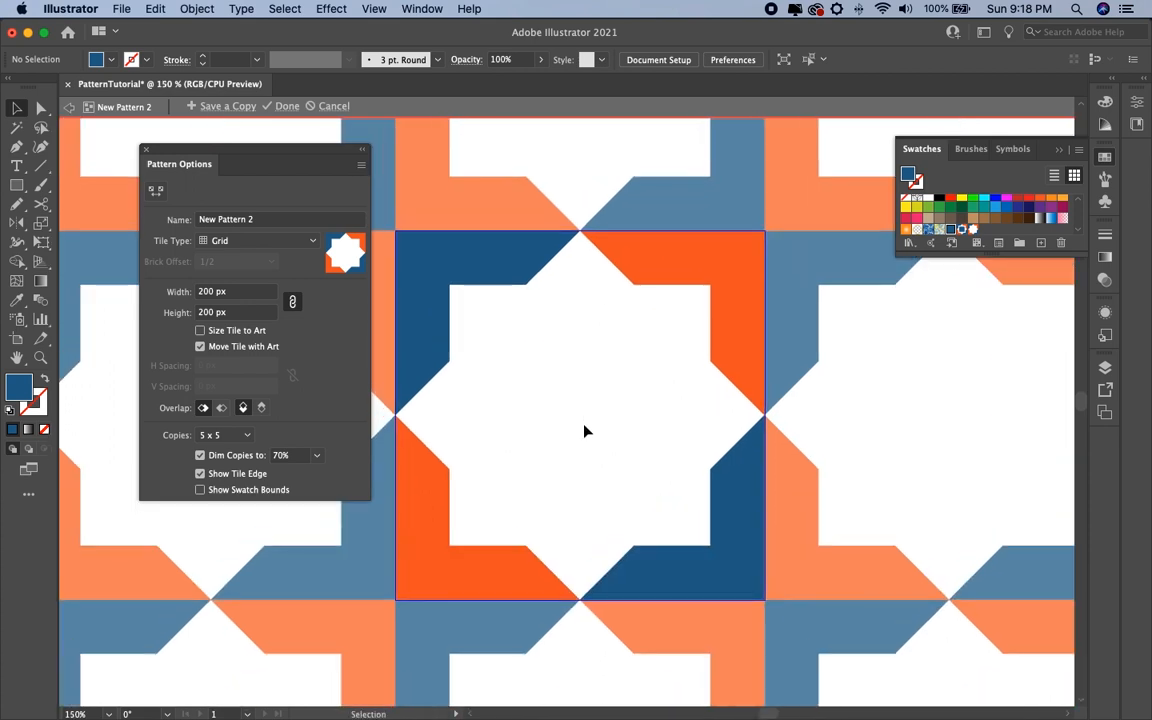
key(m)
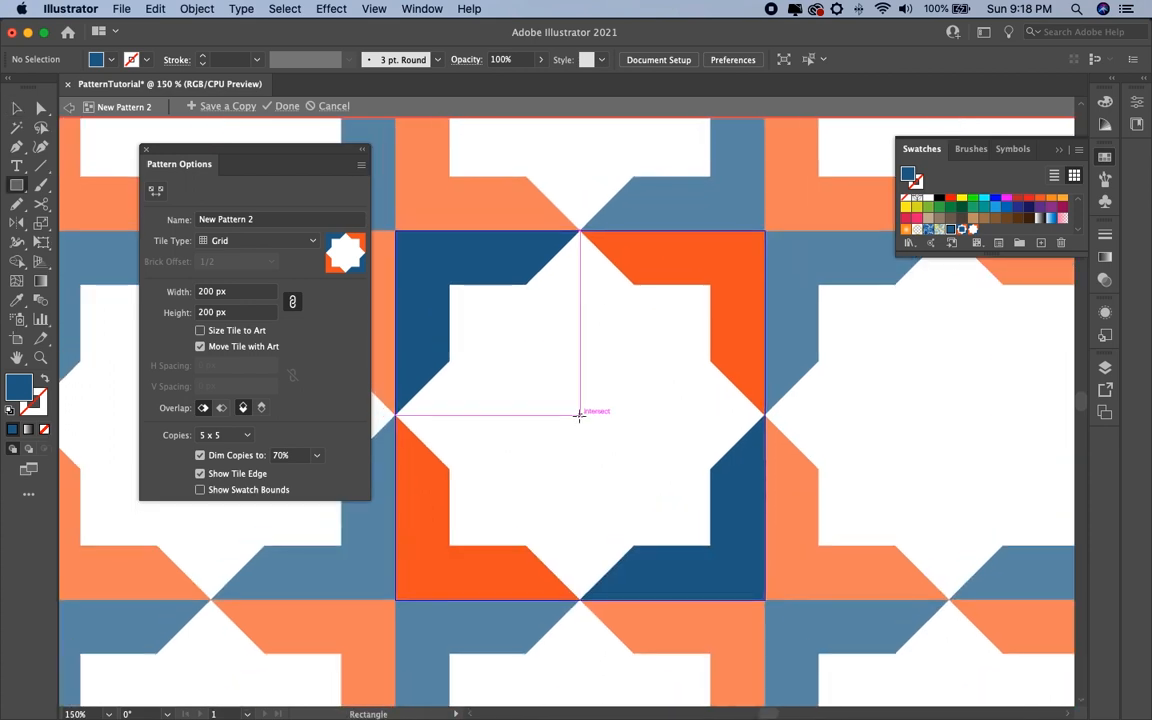
click(580, 413)
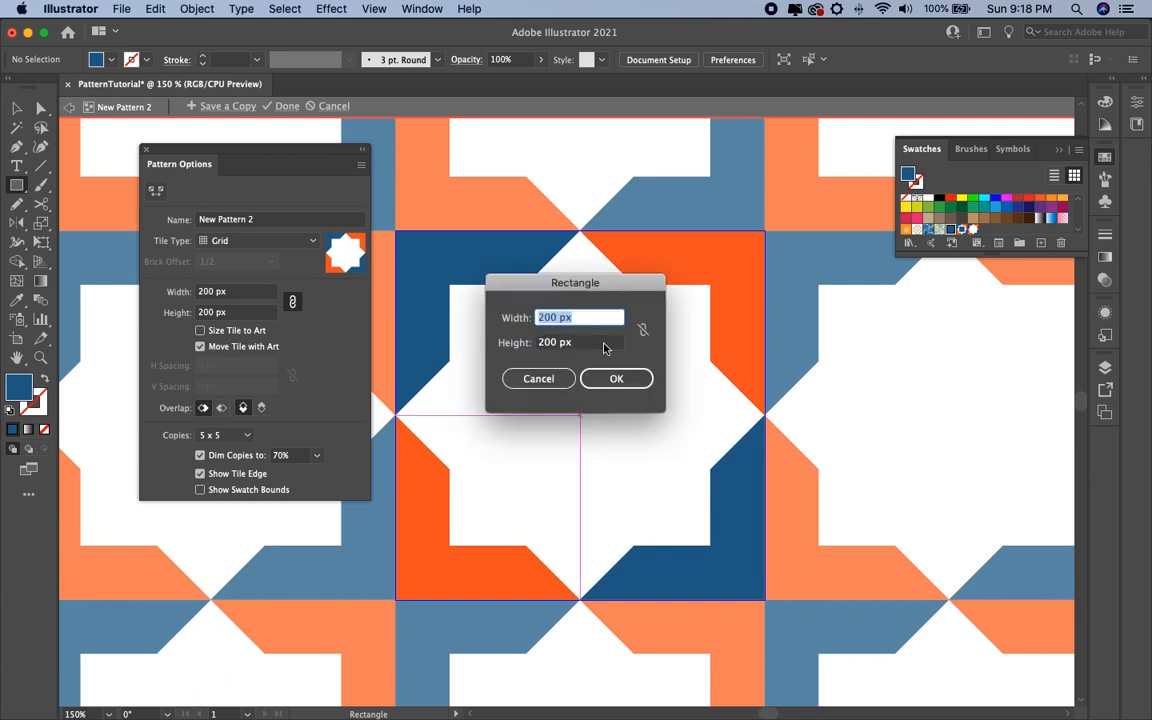
text(100)
key(Tab)
text(100)
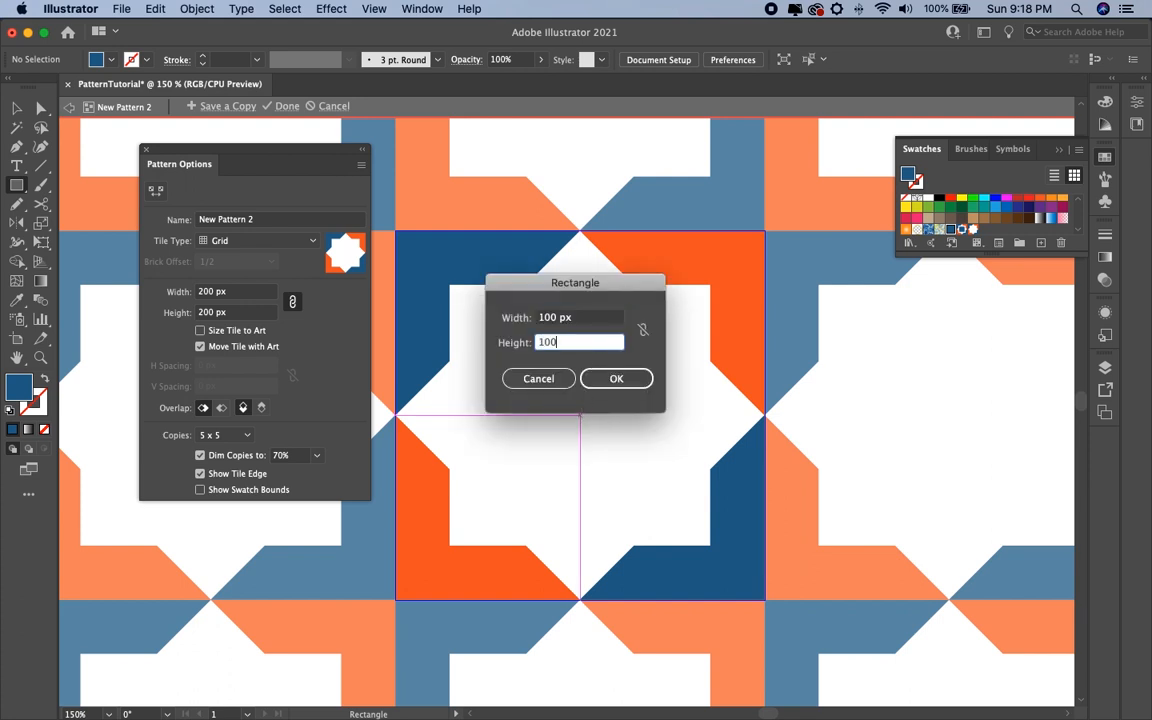
key(Tab)
key(Return)
key(v)
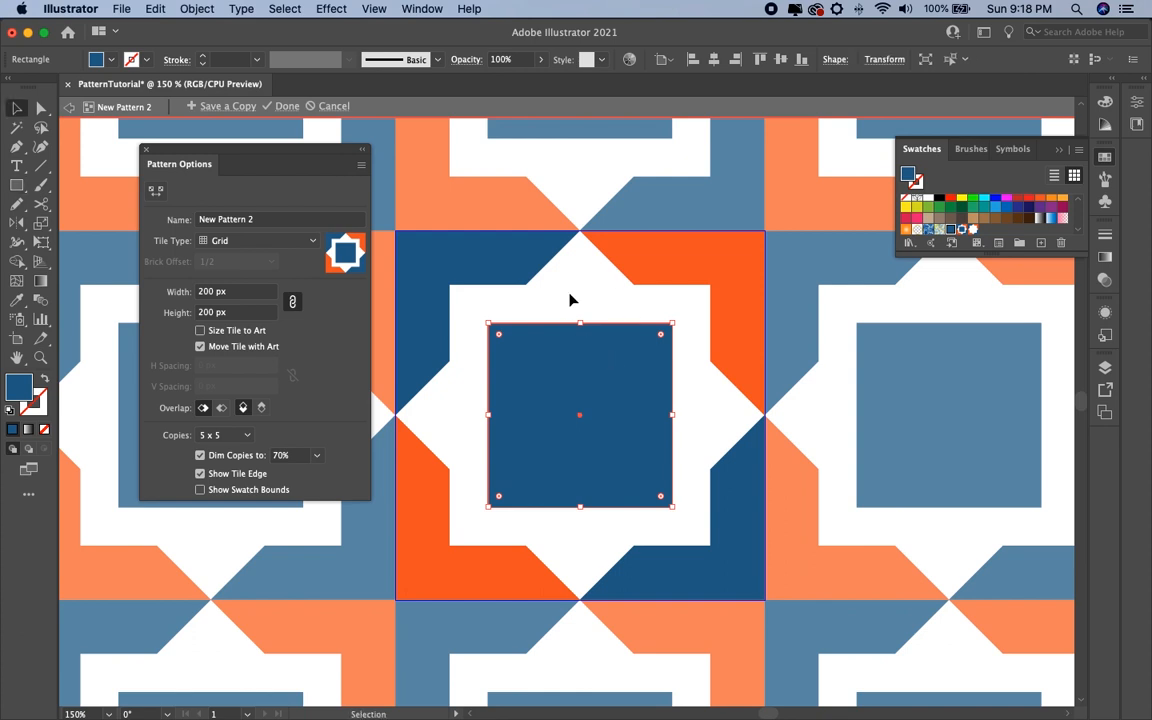
click(565, 305)
click(575, 332)
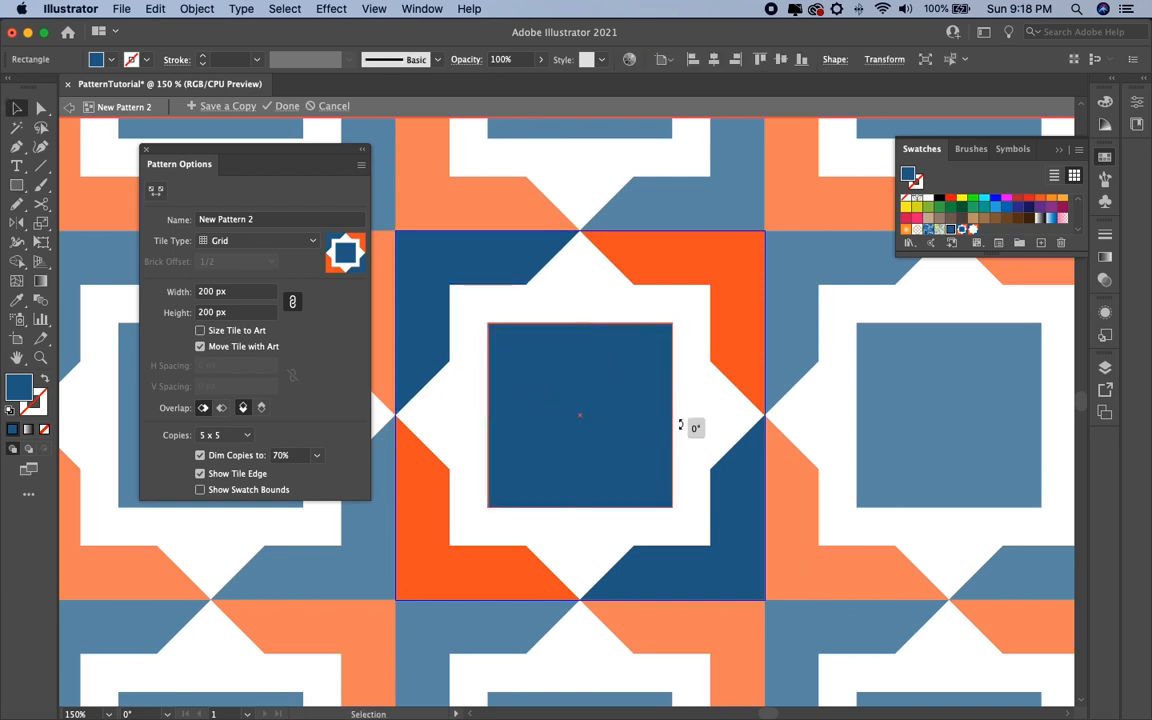
click(556, 300)
Turn the central square's blue fill into a stroke and set the stroke weight to 16 pt.
click(587, 419)
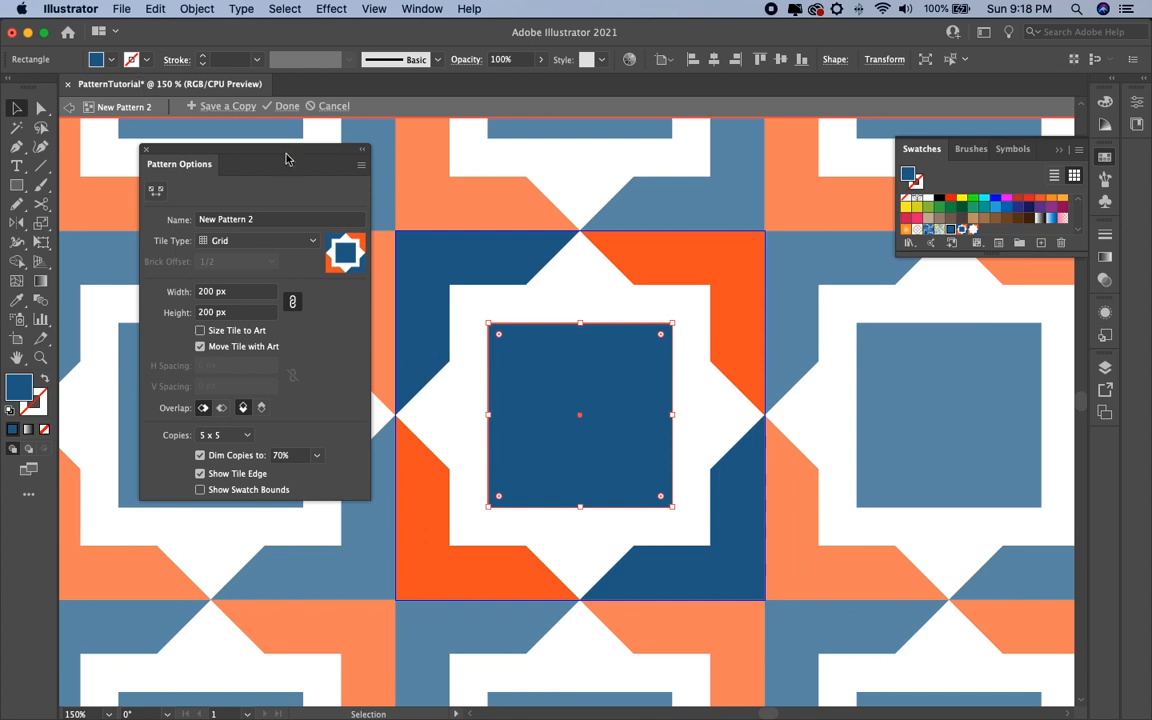
key(shift+x)
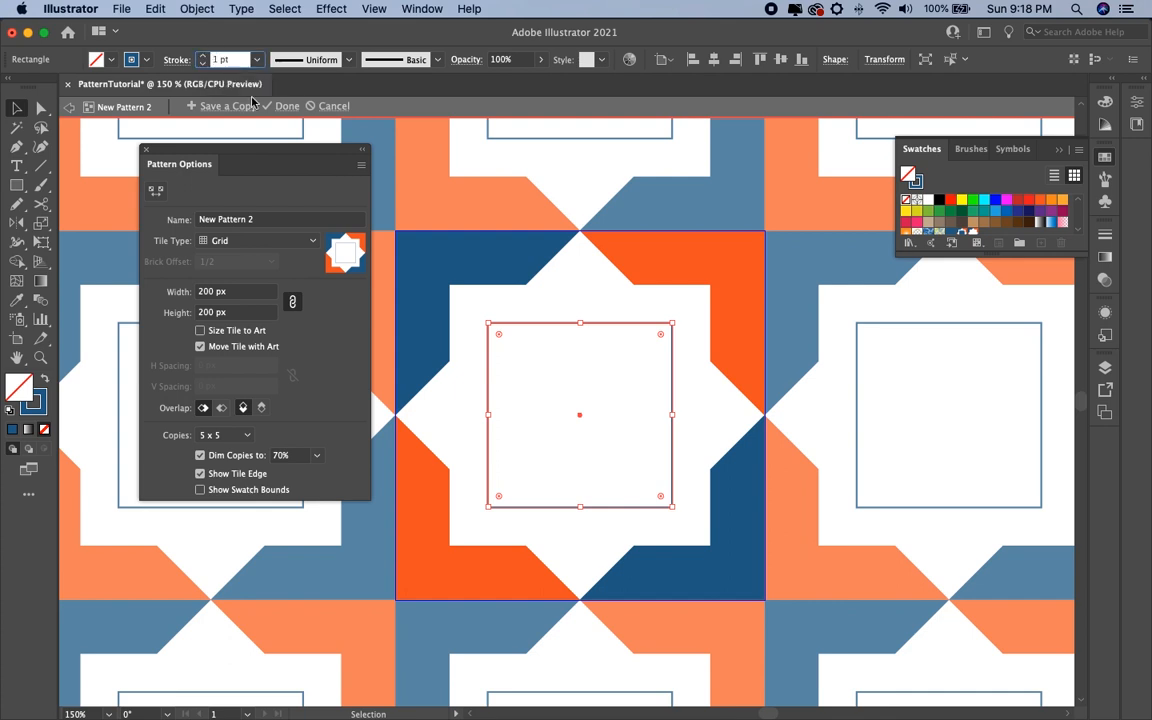
key(Tab)
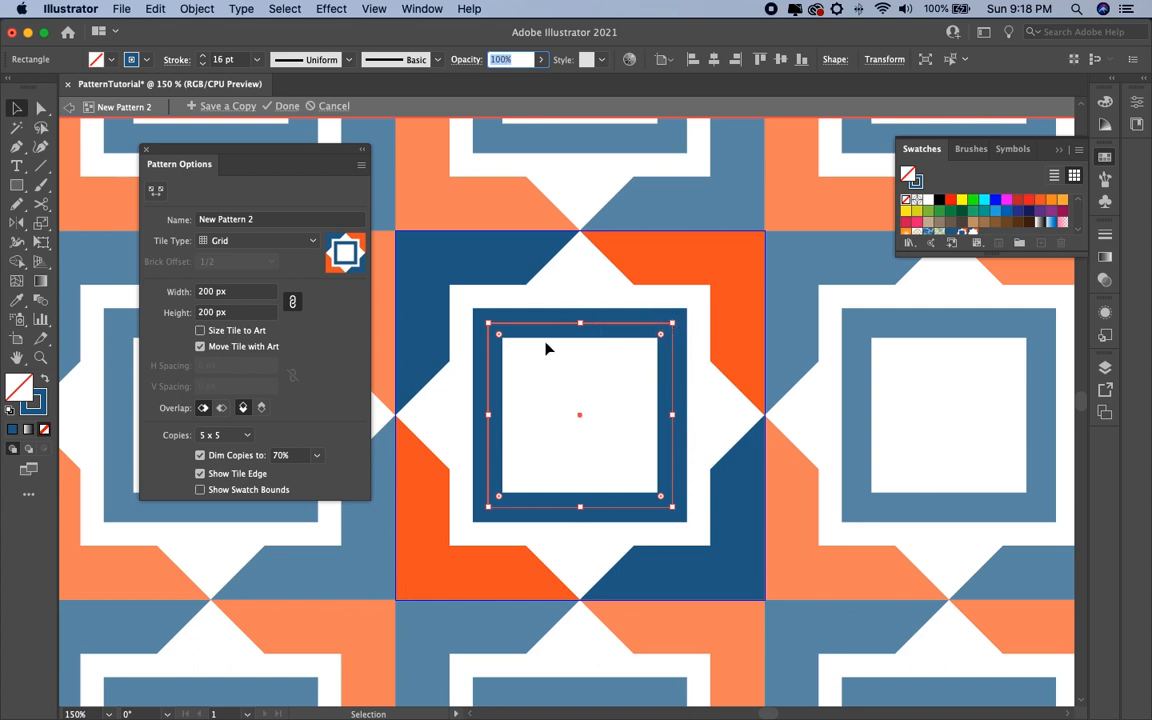
Align the central square's stroke to the inside of its path and deselect it.
click(177, 61)
click(178, 61)
click(177, 61)
click(176, 61)
click(175, 61)
click(174, 62)
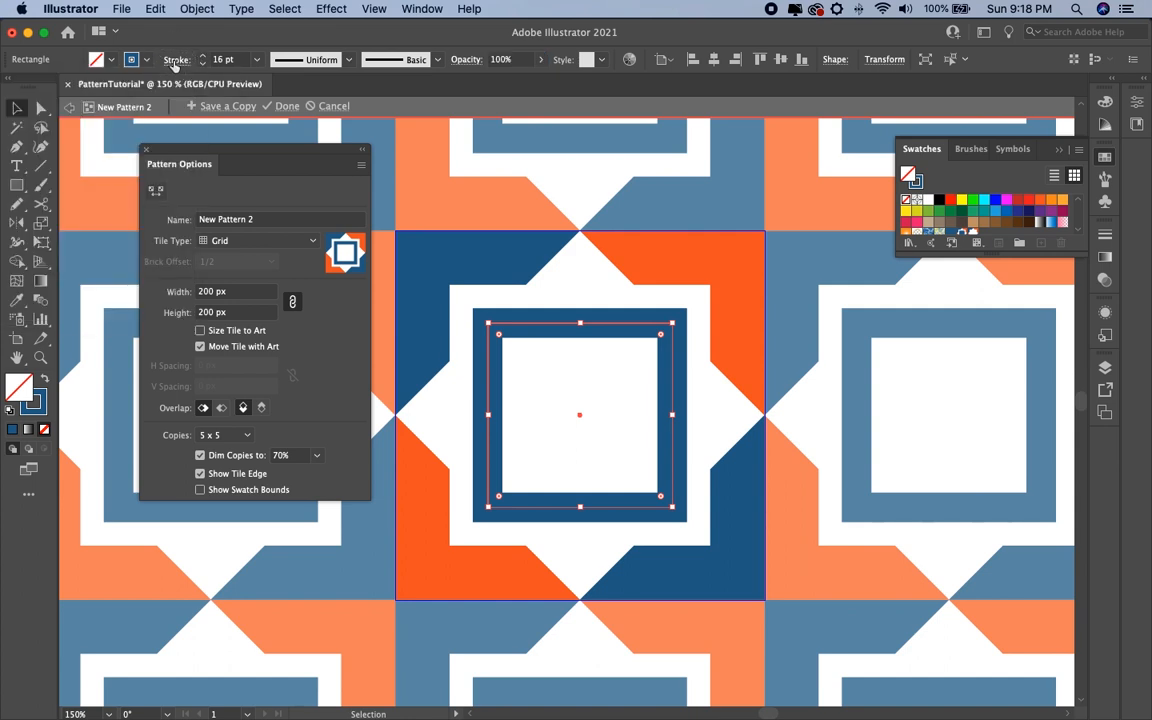
click(176, 61)
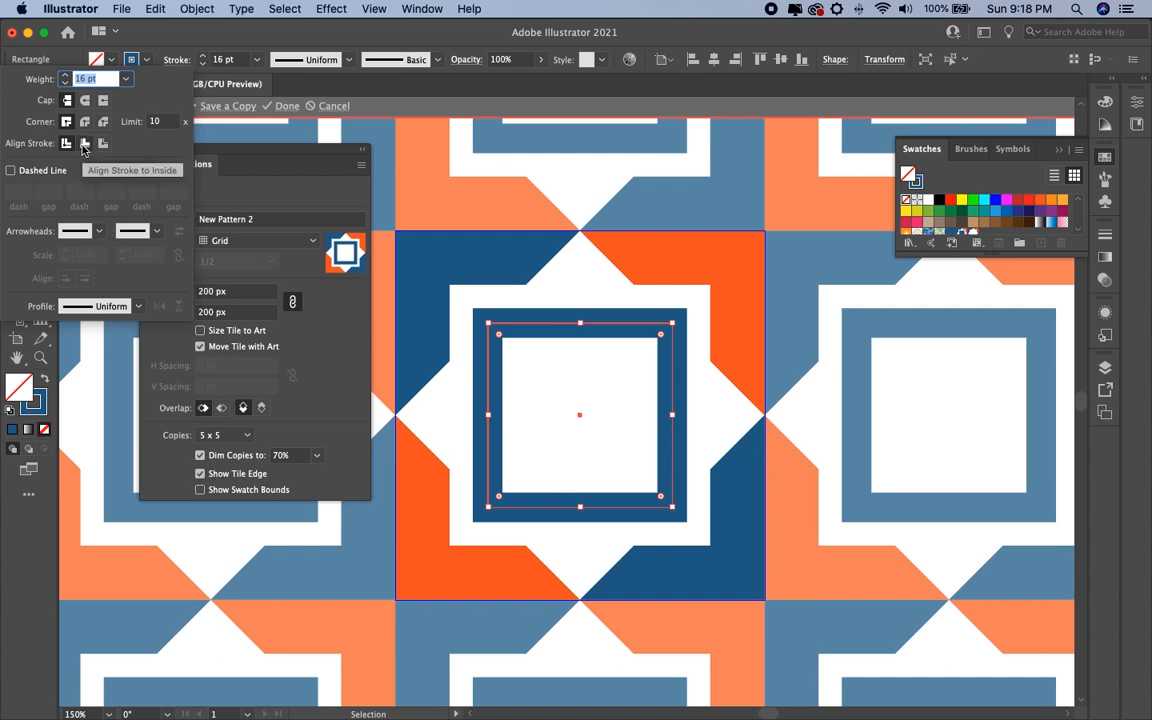
click(84, 145)
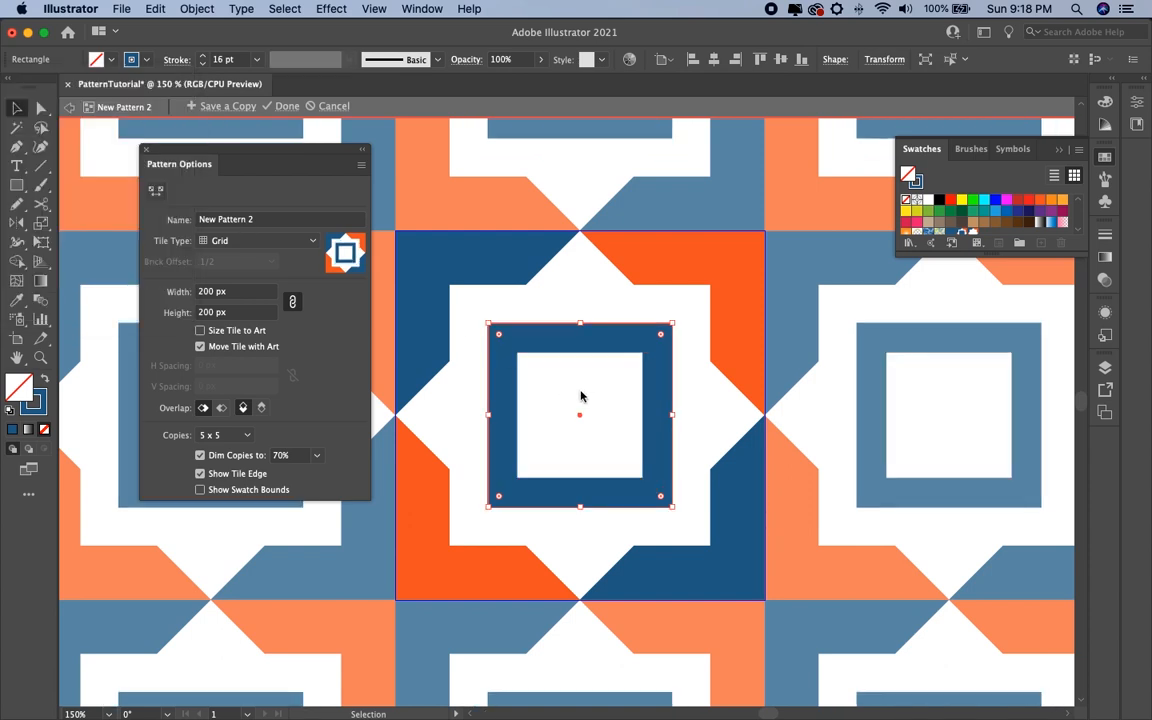
click(584, 293)
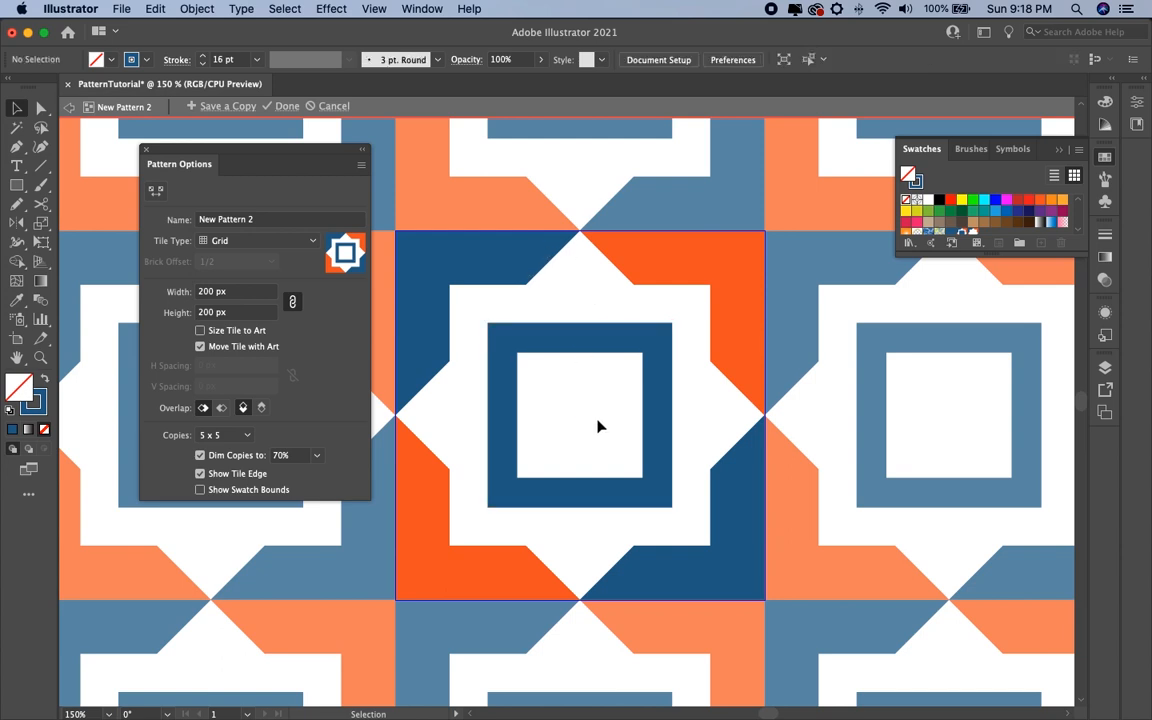
Draw a 48 x 48 px circle centred inside the square of the pattern tile.
key(l)
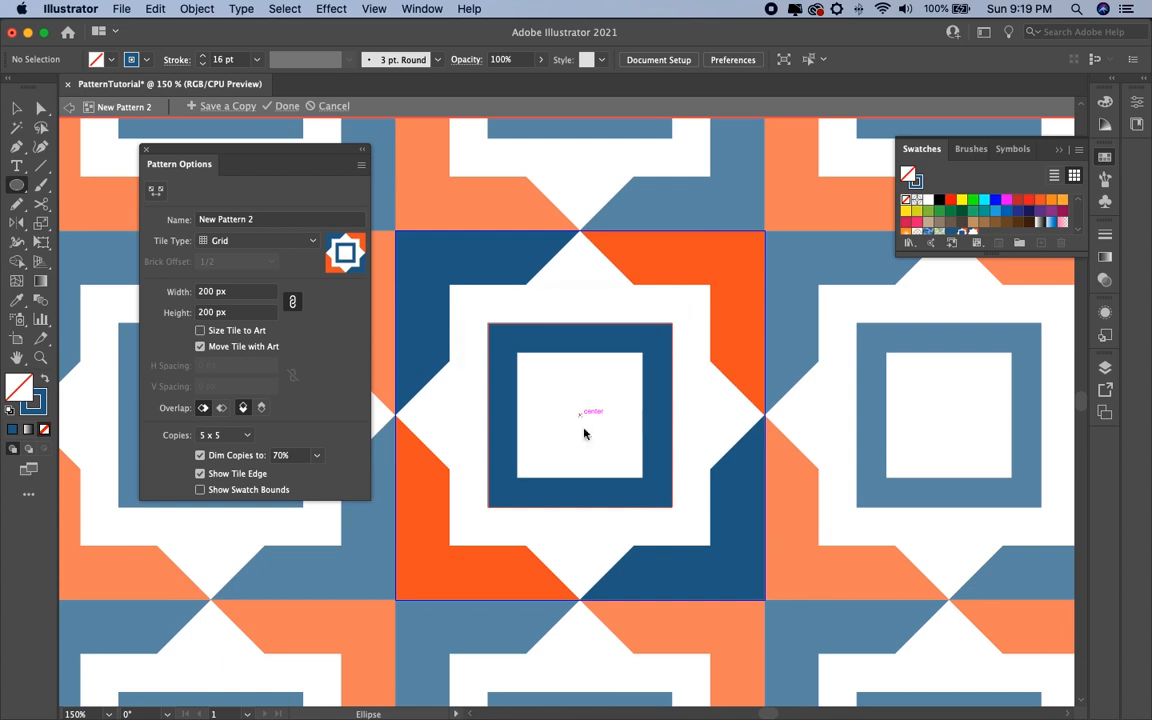
click(583, 420)
drag(563, 311, 623, 194)
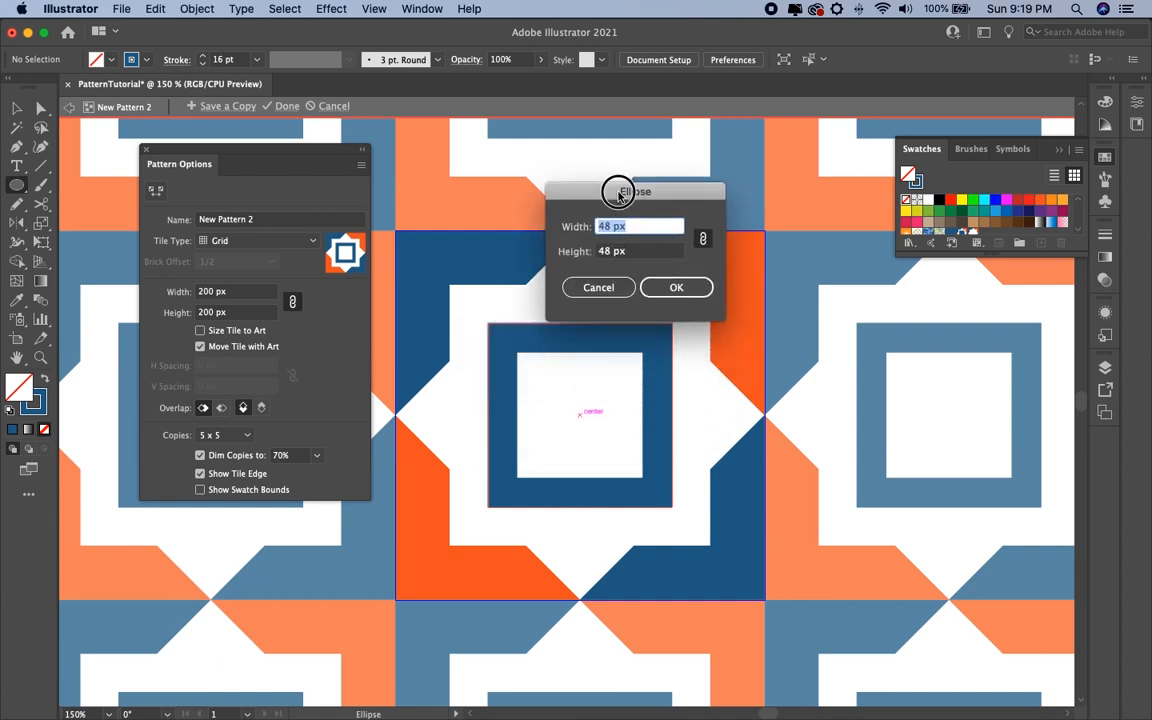
click(676, 288)
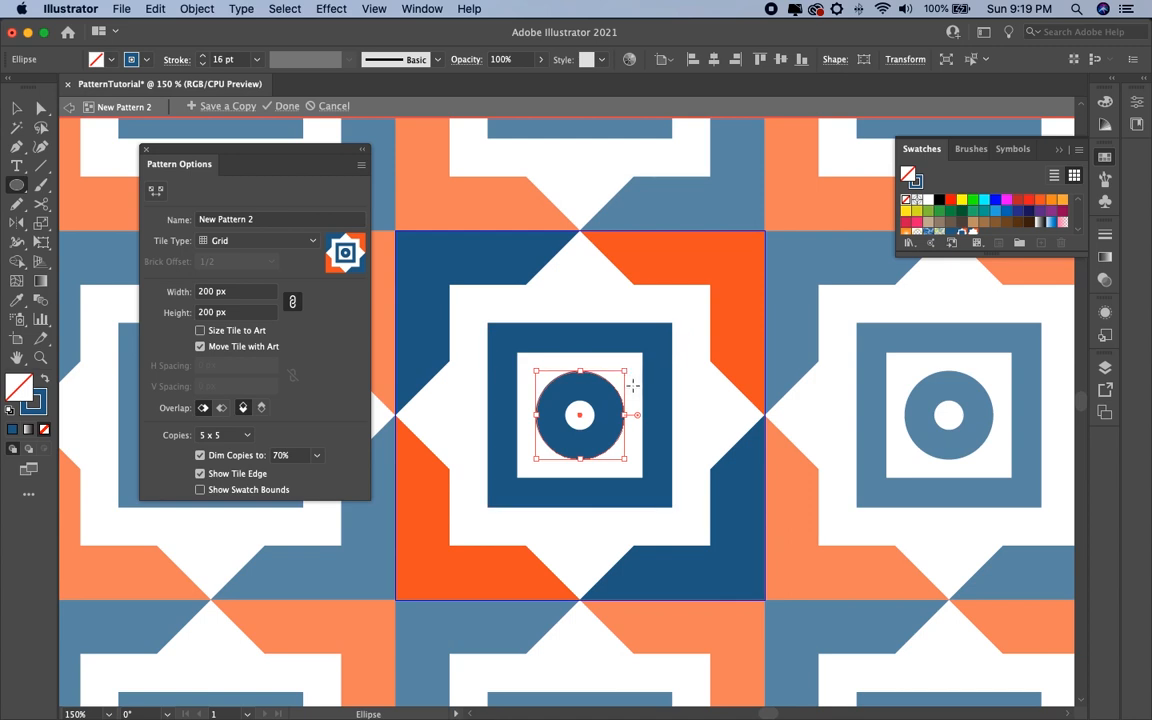
Turn the central circle's stroke into a fill and colour it orange to match the corner pieces.
key(shift+x)
key(v)
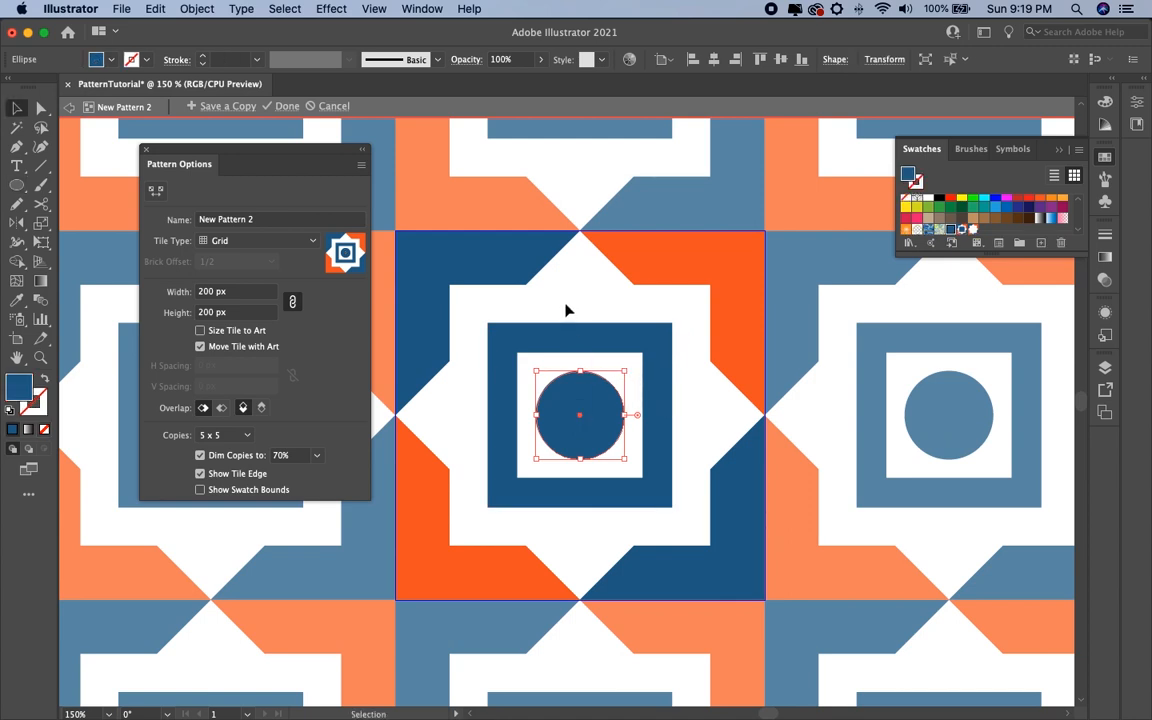
click(113, 60)
click(138, 88)
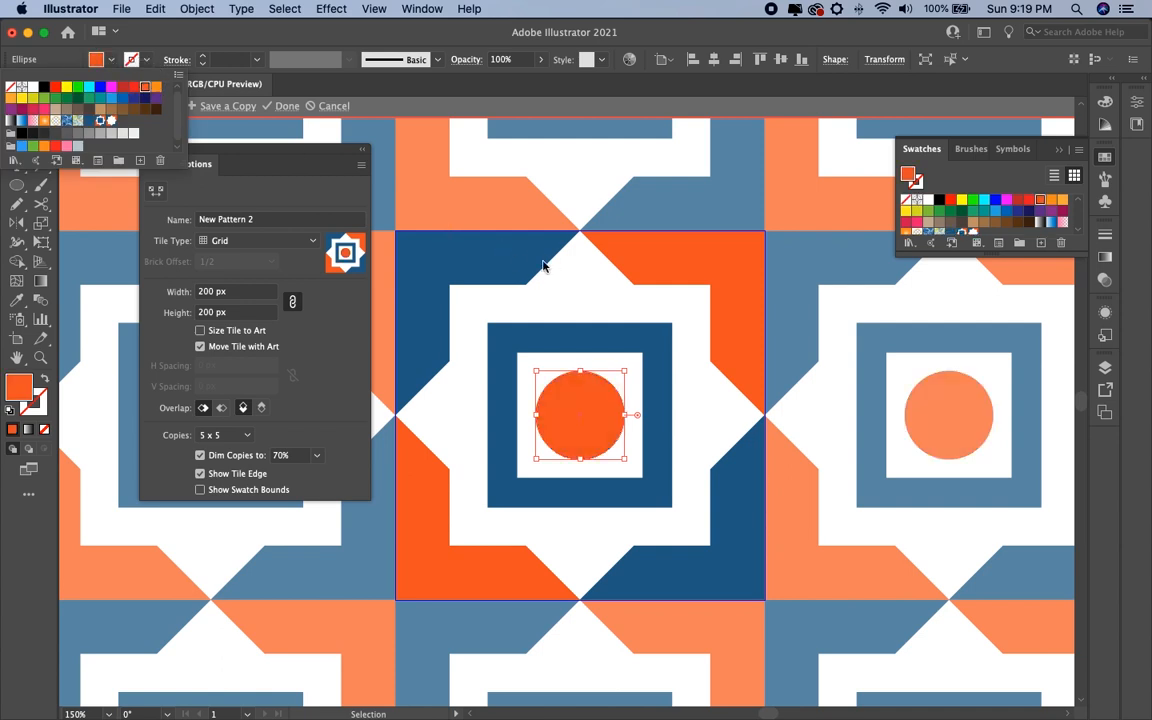
Recolour the central square's stroke to the same orange and deselect it.
click(586, 342)
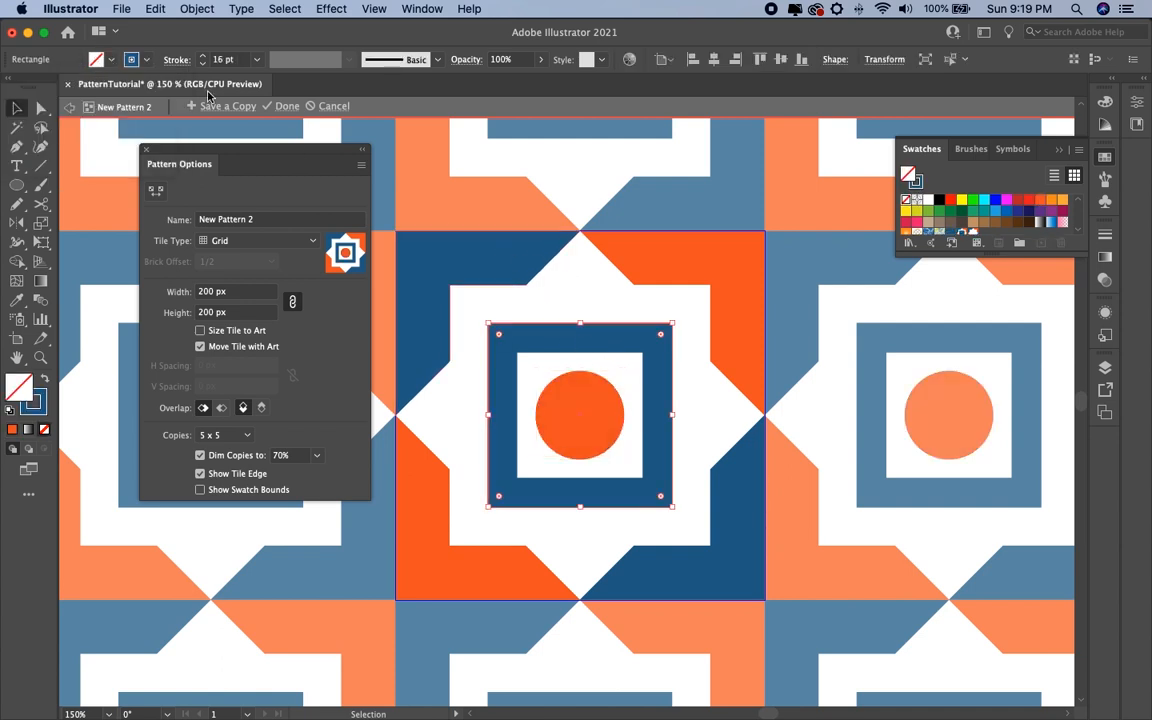
click(146, 60)
click(150, 88)
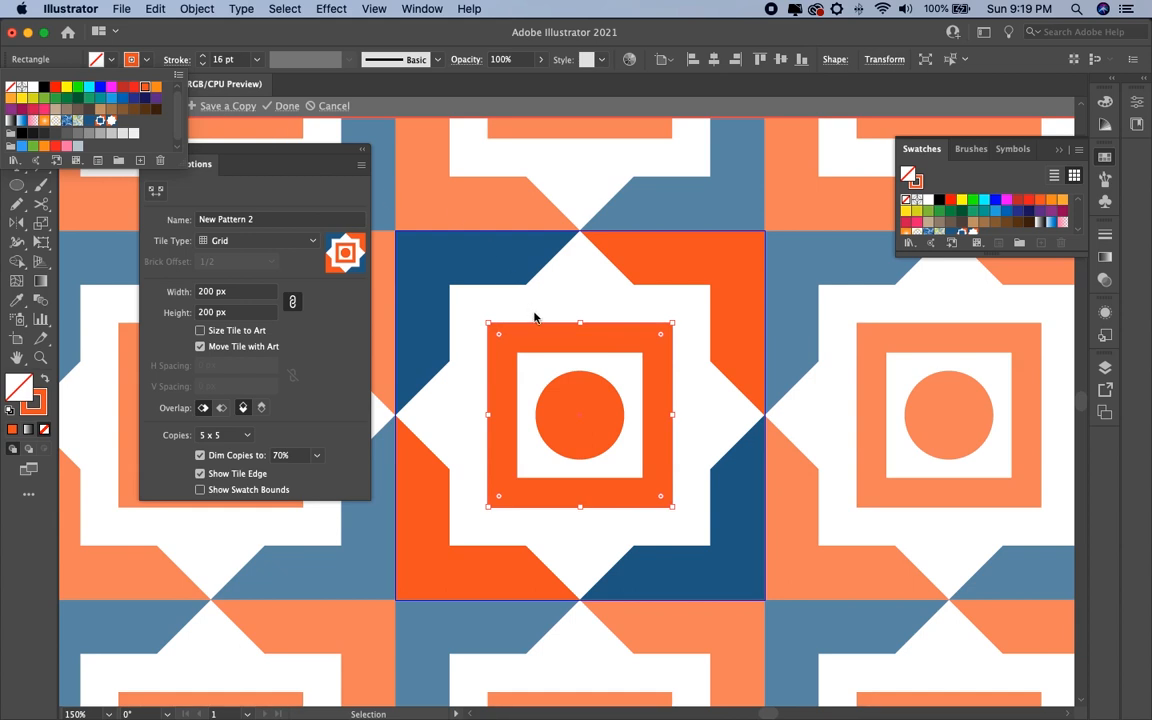
click(560, 300)
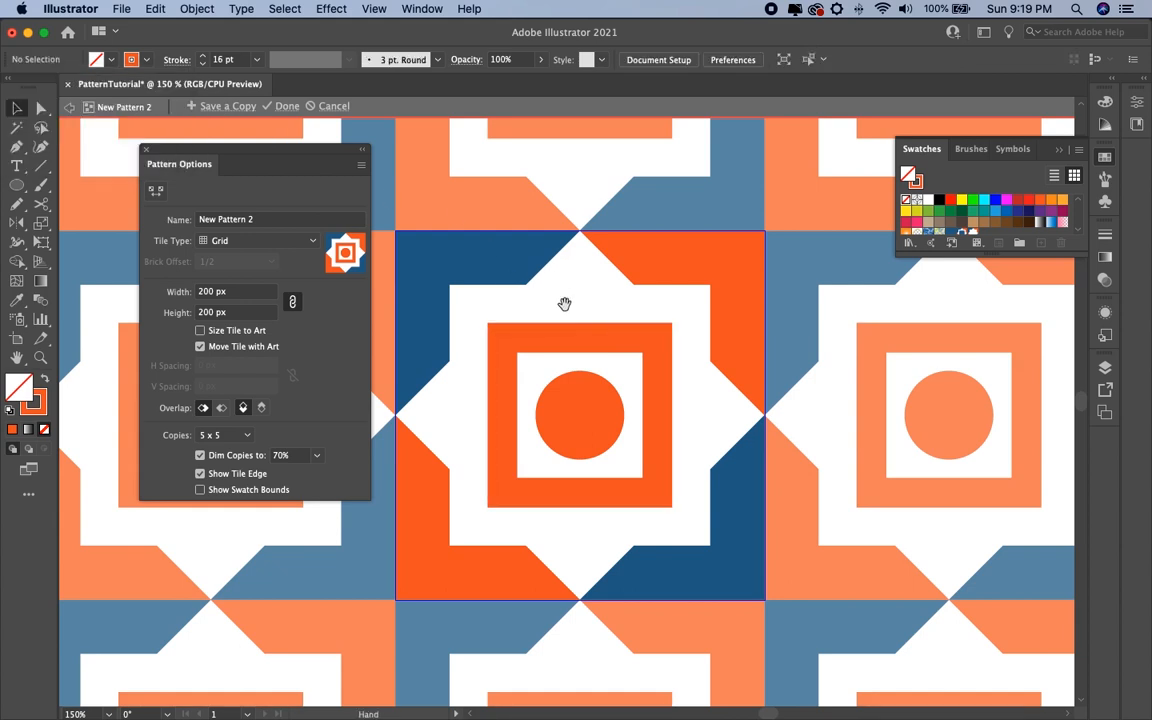
key(super+minus)
key(super+minus)
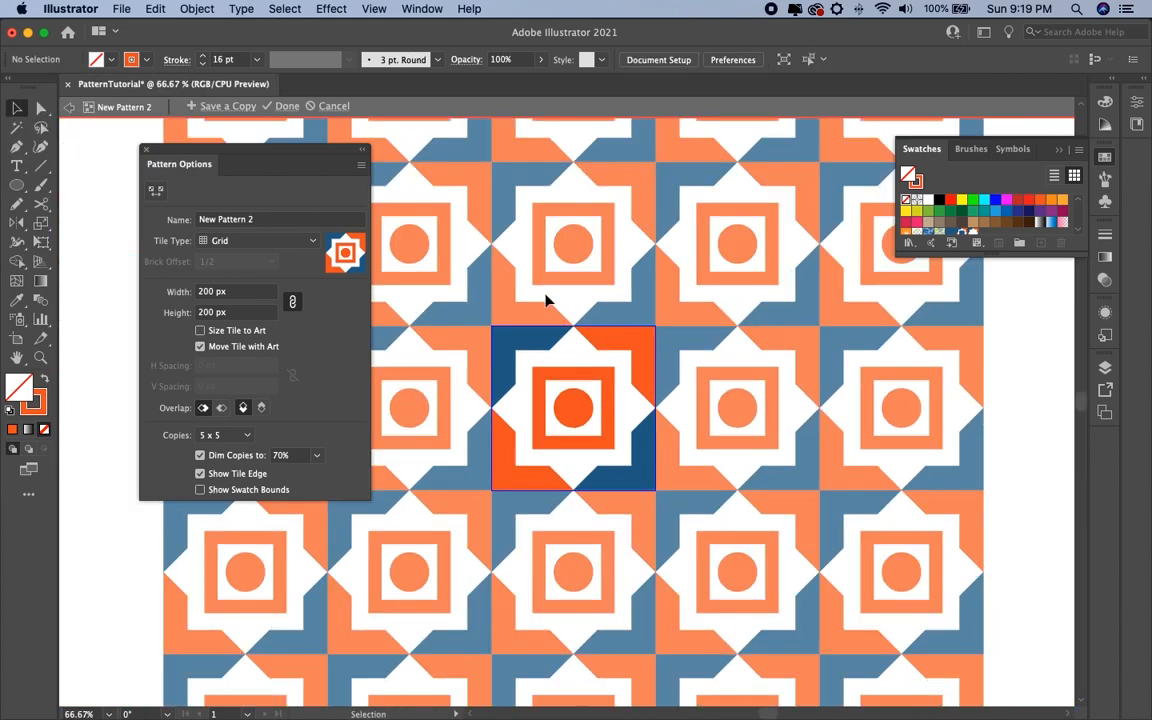
drag(522, 239, 548, 284)
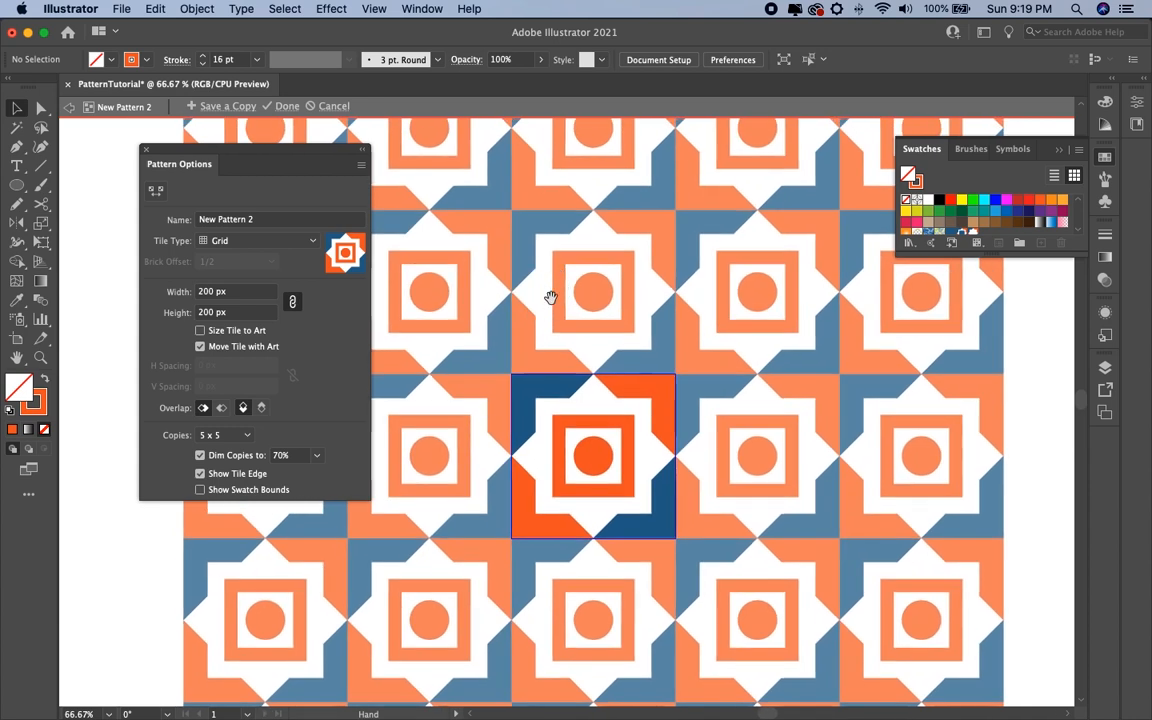
Try the Brick by Row, Brick by Column and Hex by Row tile types on the pattern.
click(220, 241)
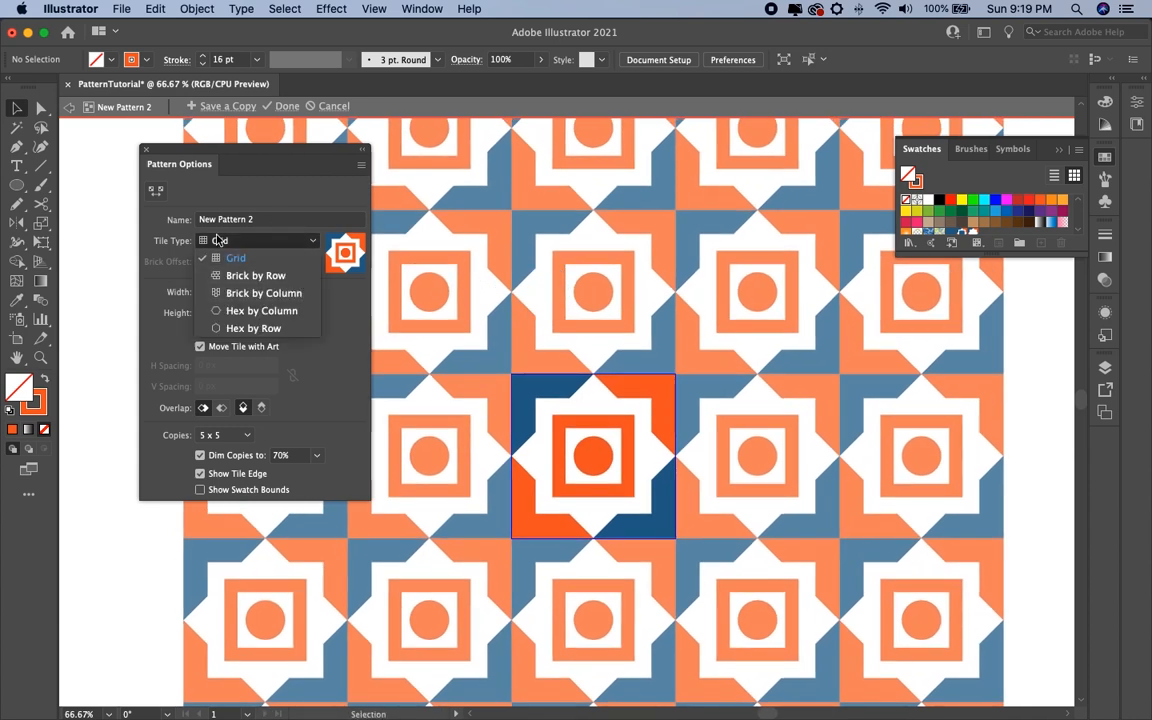
click(258, 275)
click(262, 241)
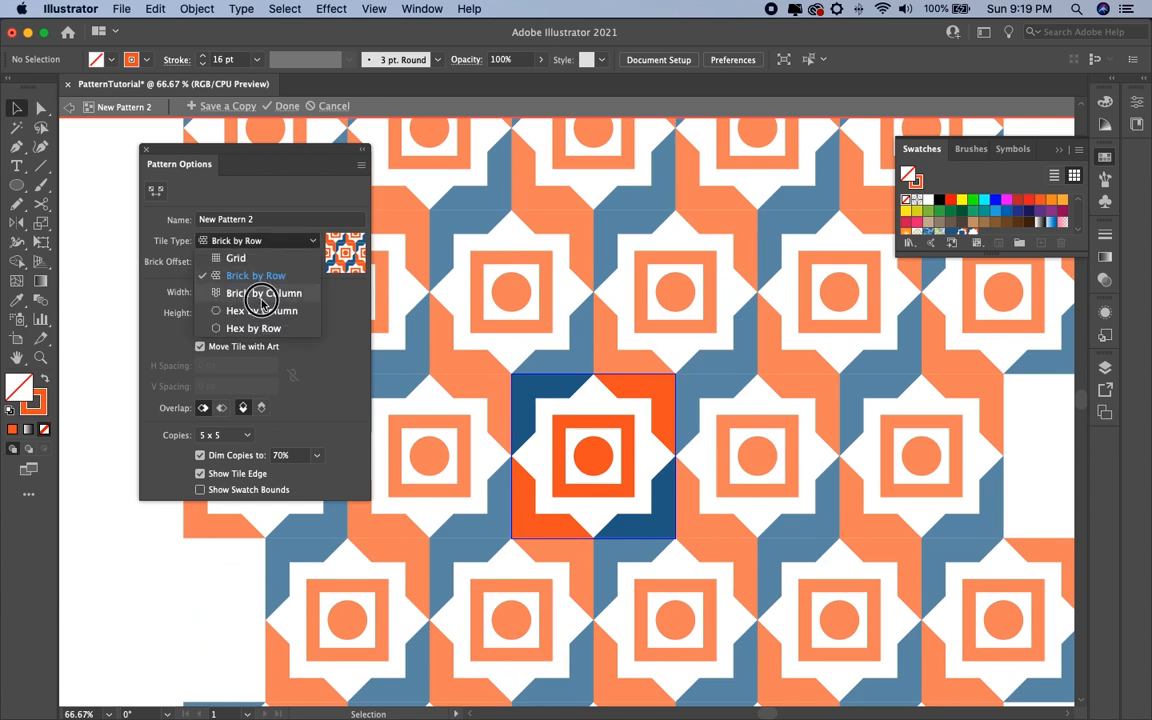
click(252, 294)
click(257, 244)
click(258, 327)
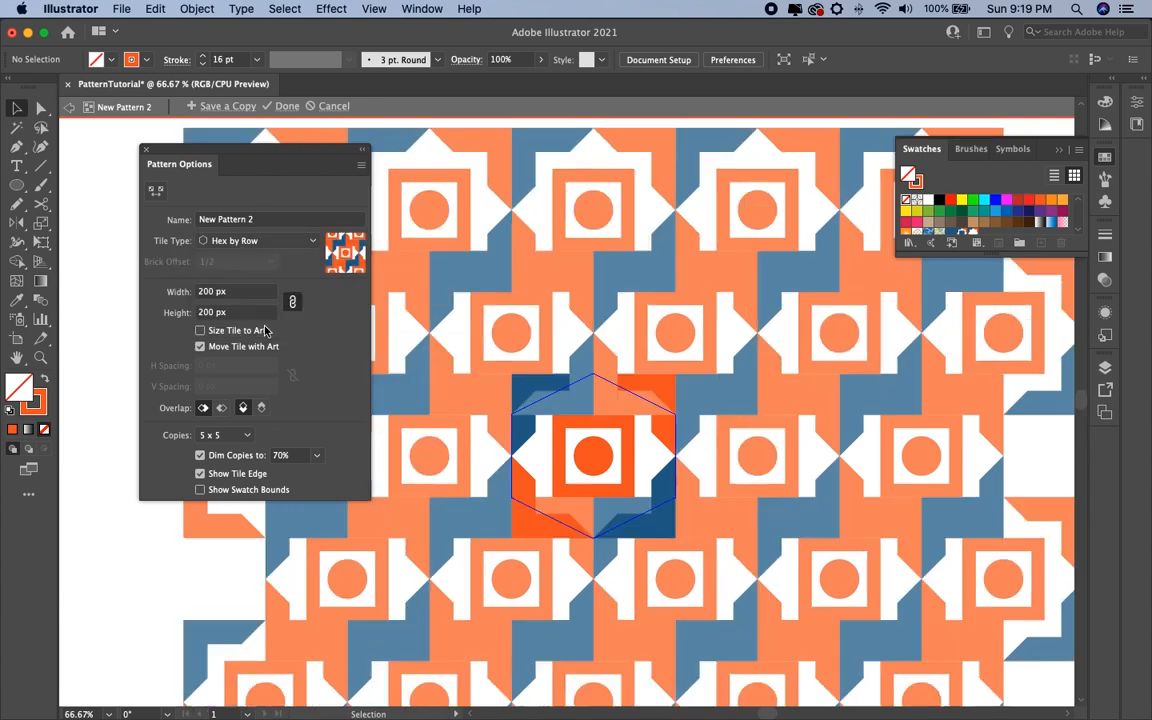
Try different linked tile sizes for the Hex by Row pattern, up to 300 px and back to 290 px.
click(242, 315)
key(shift+Down)
key(shift+Down)
key(shift+Up)
key(shift+Up)
key(shift+Up)
key(shift+Up)
key(shift+Up)
key(shift+Up)
key(shift+Up)
key(shift+Up)
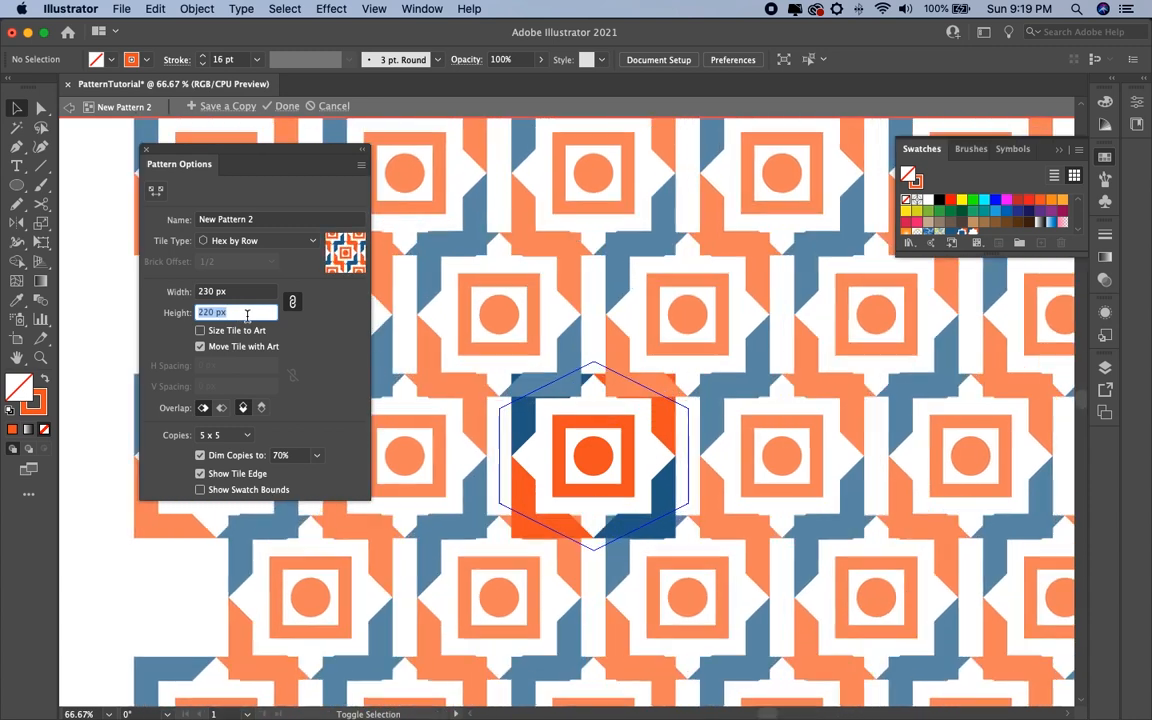
key(shift+Up)
key(shift+Up)
key(shift+Up)
key(shift+Up)
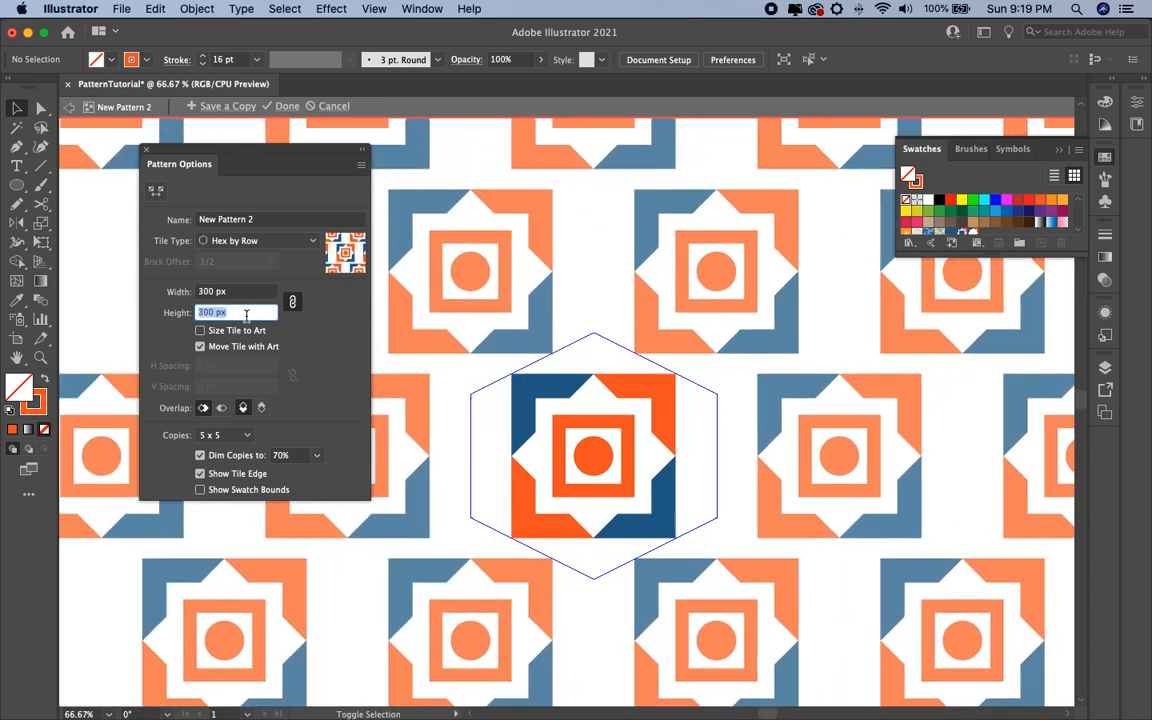
key(shift+Down)
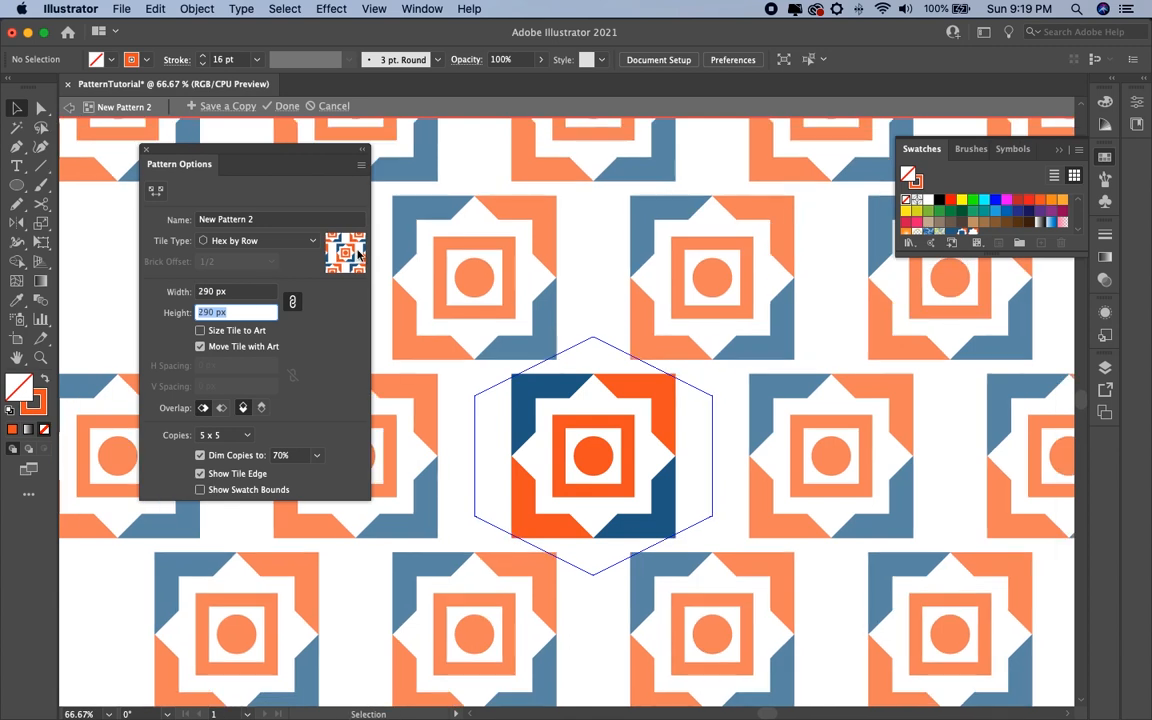
Try the Brick by Column tile type, and restore the Grid tile type with a 200 x 200 px tile.
click(276, 247)
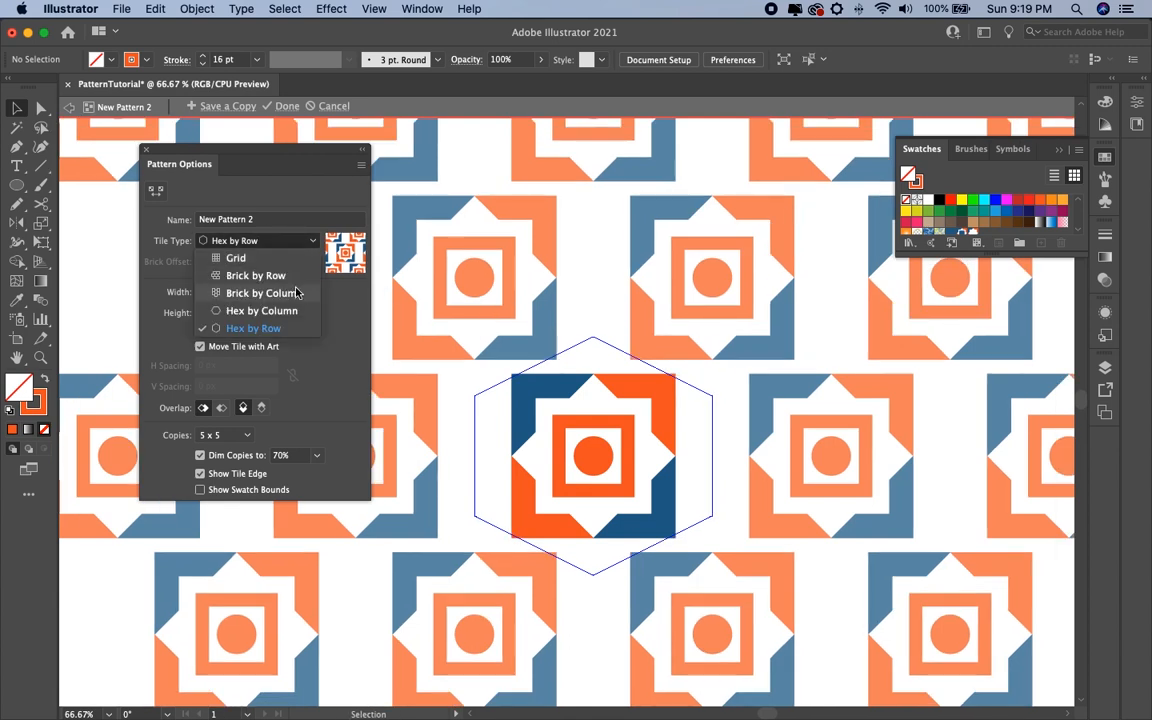
click(295, 294)
click(292, 242)
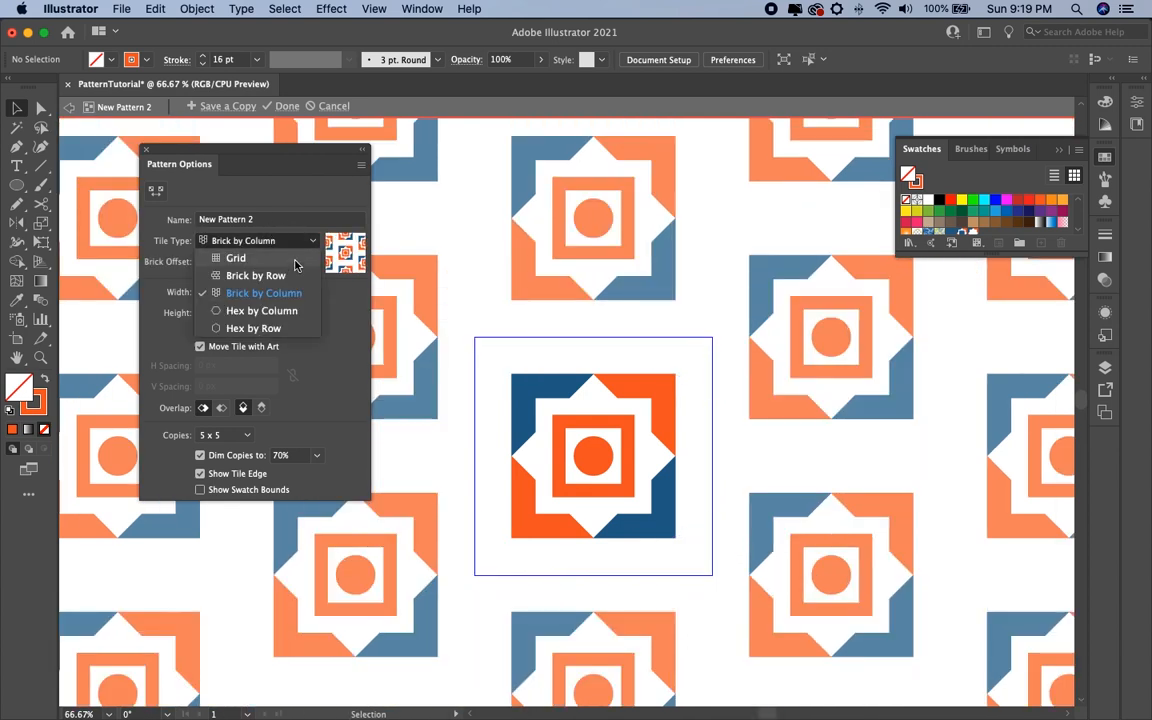
click(290, 260)
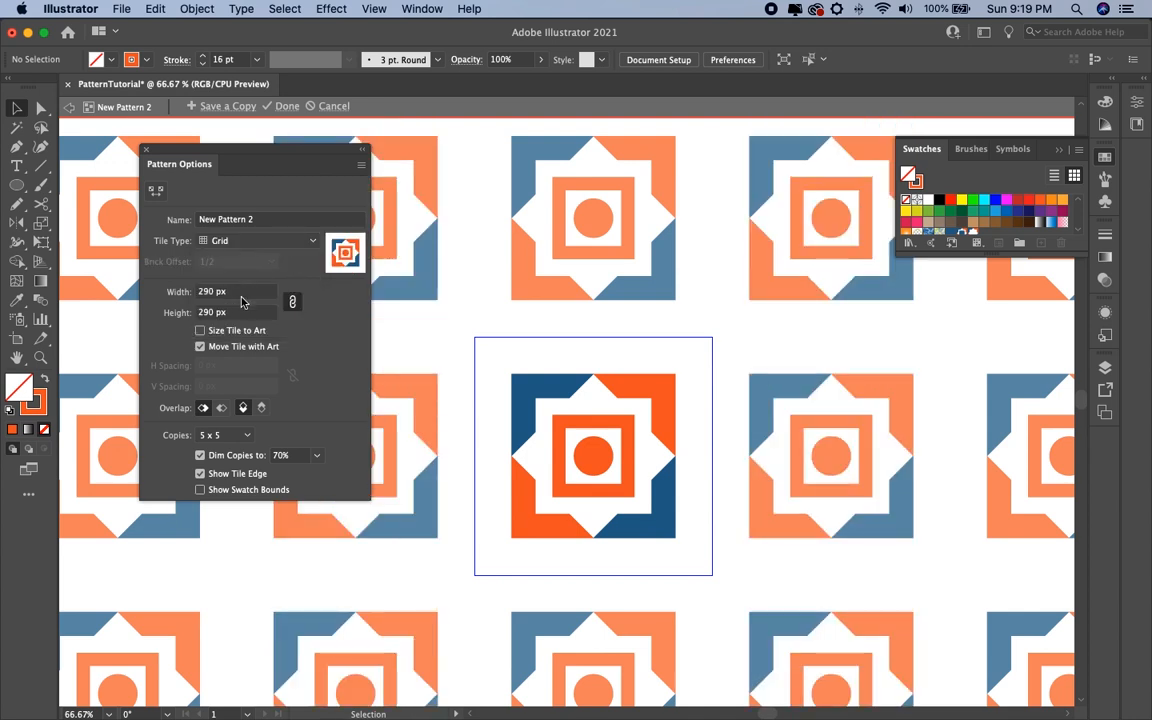
click(196, 294)
text(200)
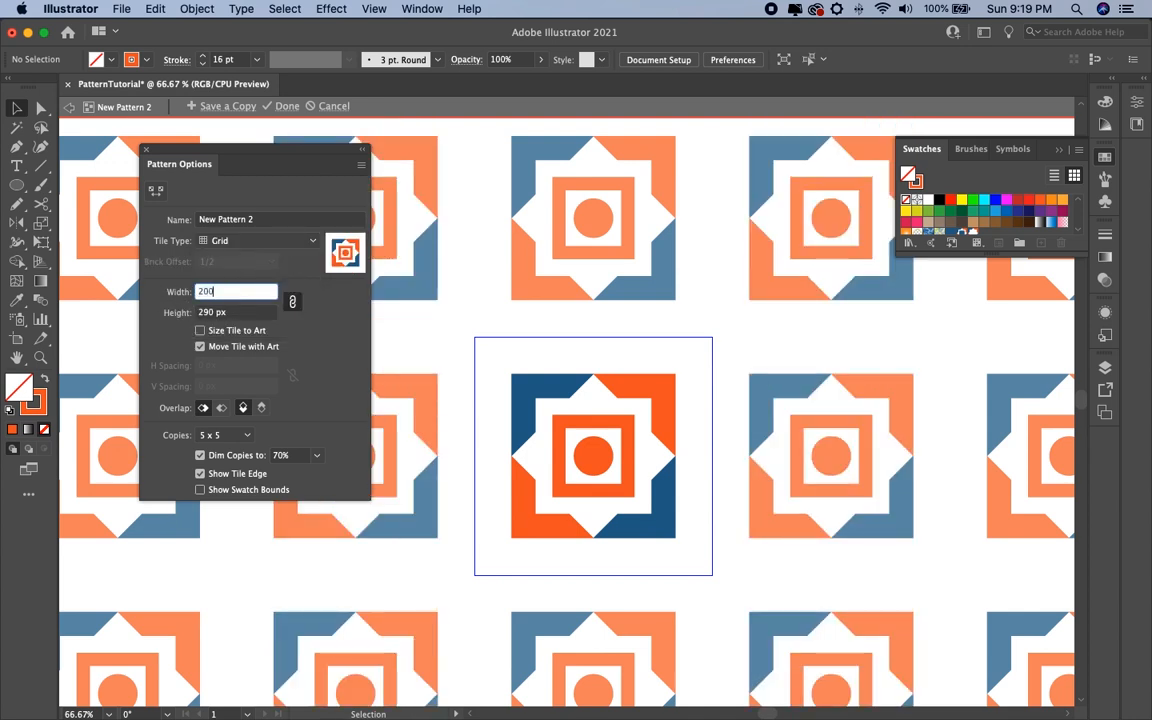
key(Tab)
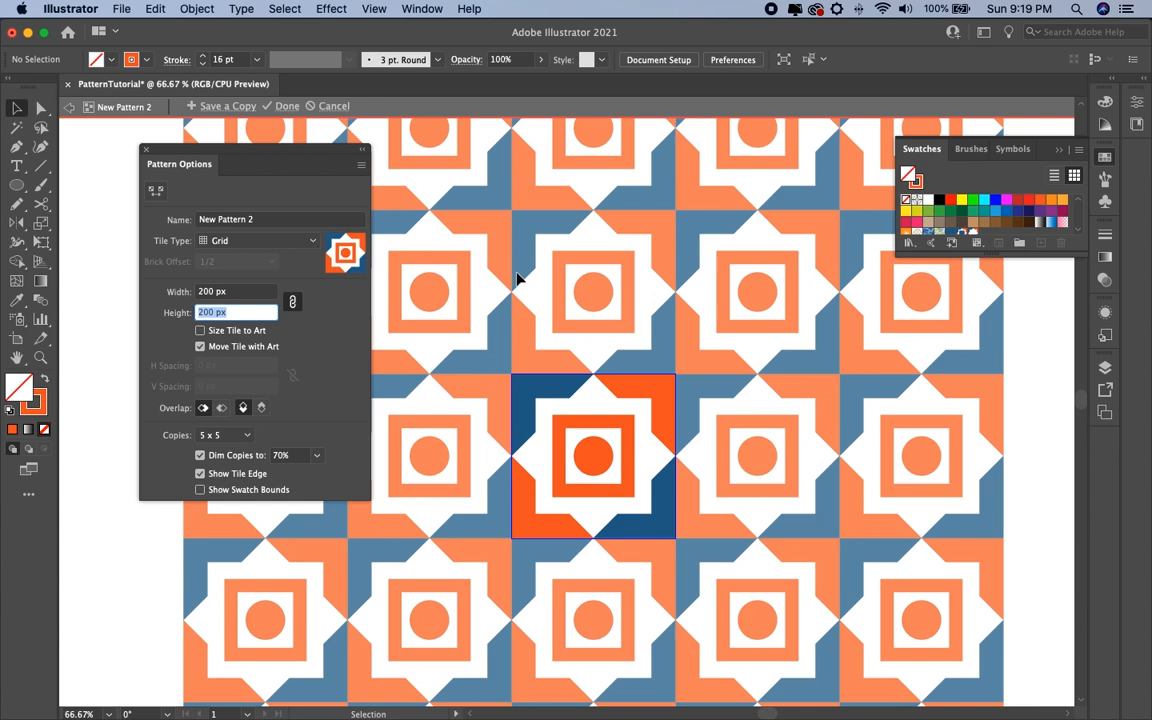
Finish editing the pattern, accepting the expansion of its active content, and delete the original corner pieces from the artboard.
click(279, 106)
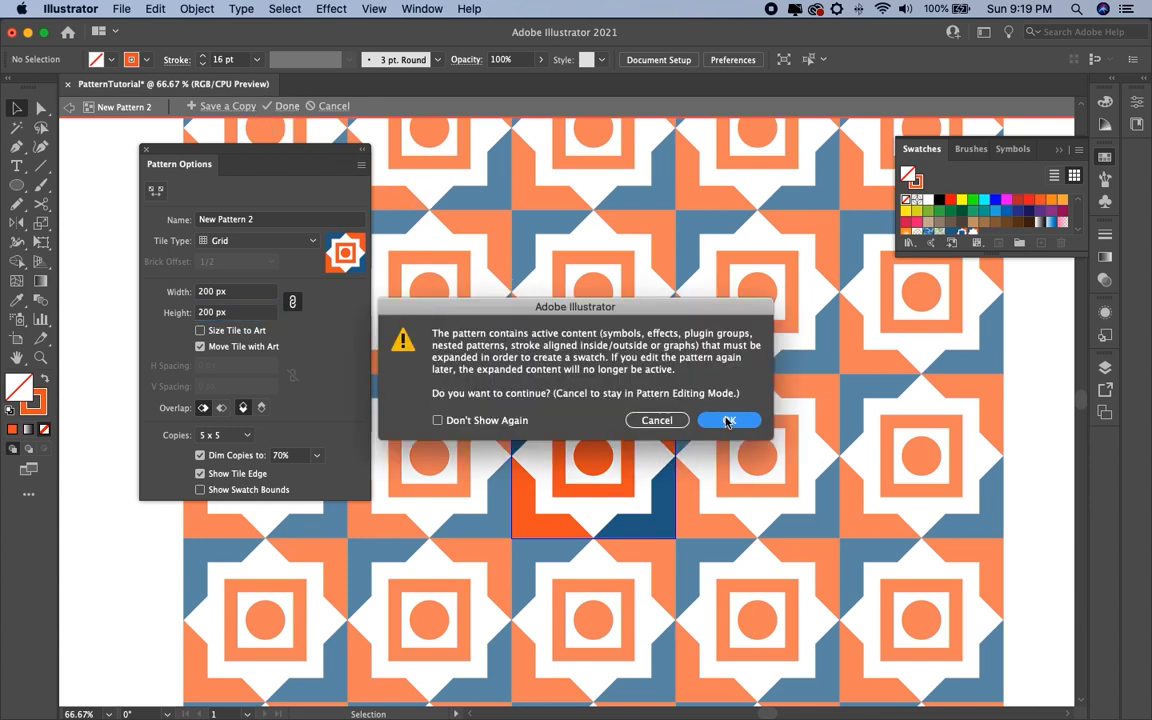
click(728, 420)
drag(481, 314, 746, 591)
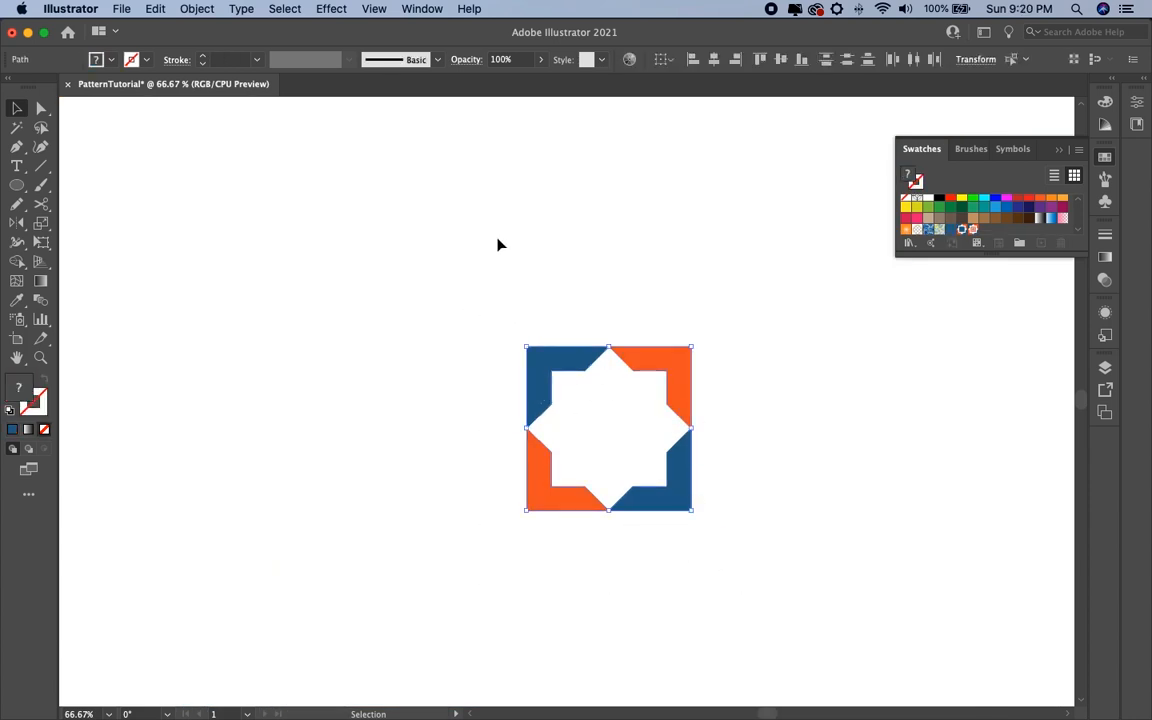
key(Delete)
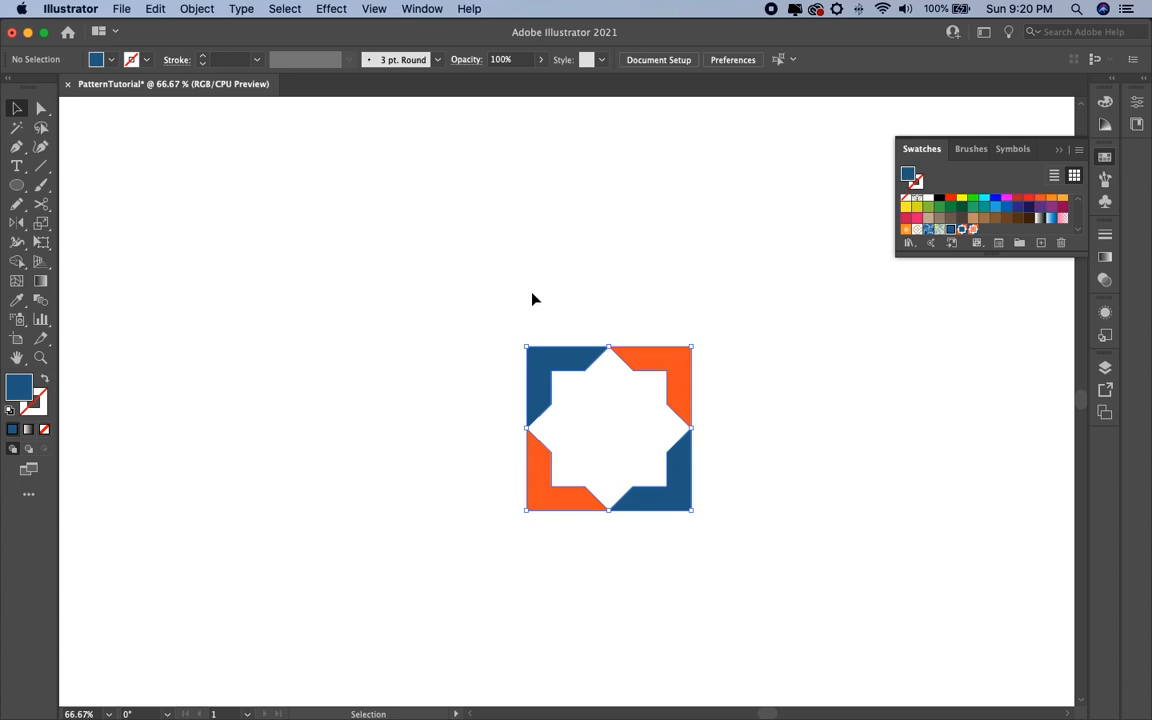
Draw a large dark blue rectangle covering most of the empty artboard.
key(super+minus)
key(super+minus)
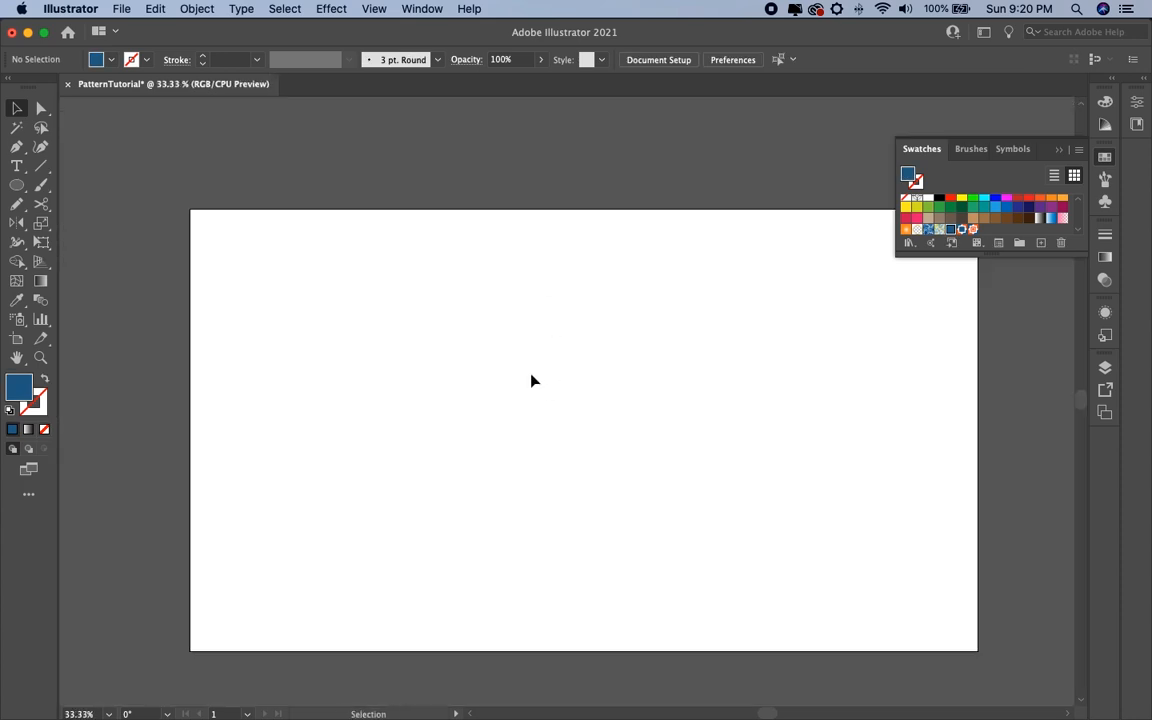
scroll(463, 345, right, 2)
key(m)
drag(243, 222, 797, 551)
super+click(591, 376)
drag(647, 355, 609, 310)
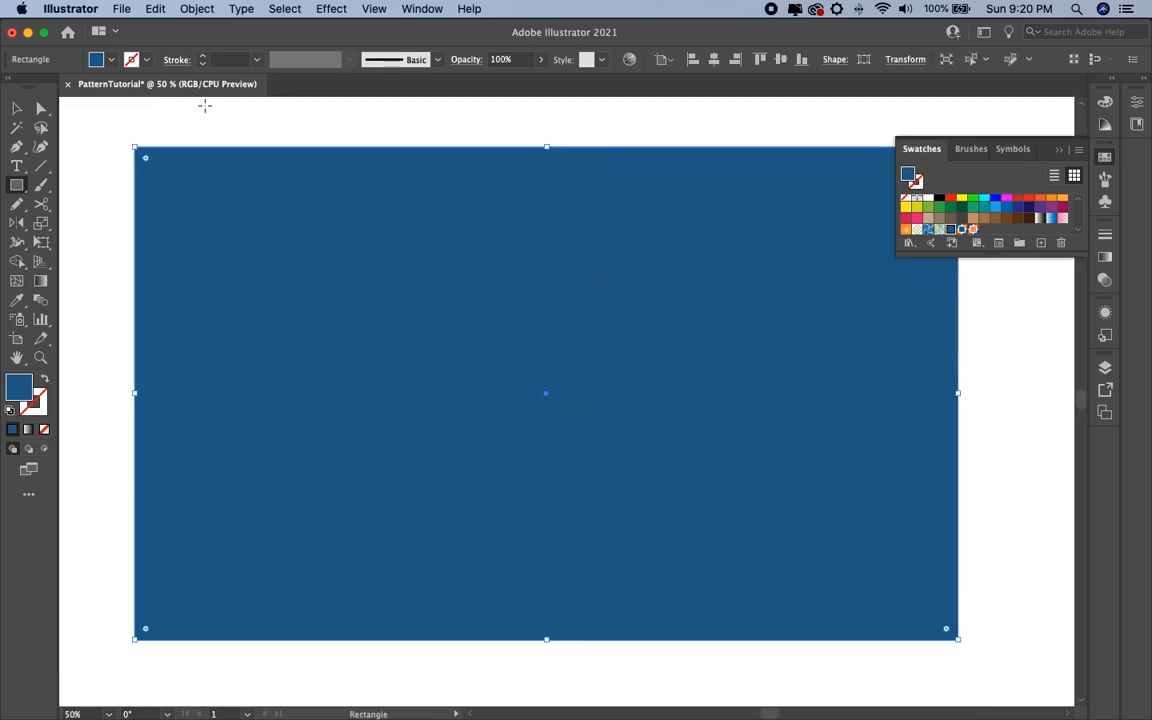
Fill the large rectangle with the new orange and blue star pattern swatch.
click(111, 60)
click(111, 60)
click(111, 60)
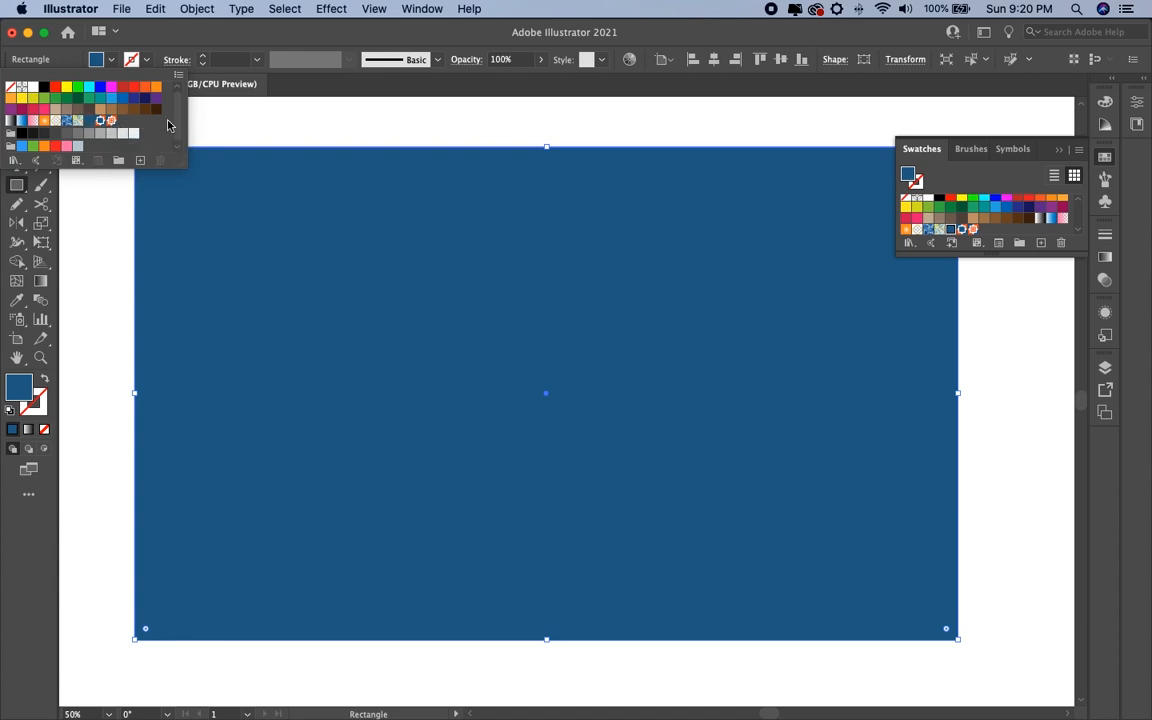
click(112, 122)
click(394, 122)
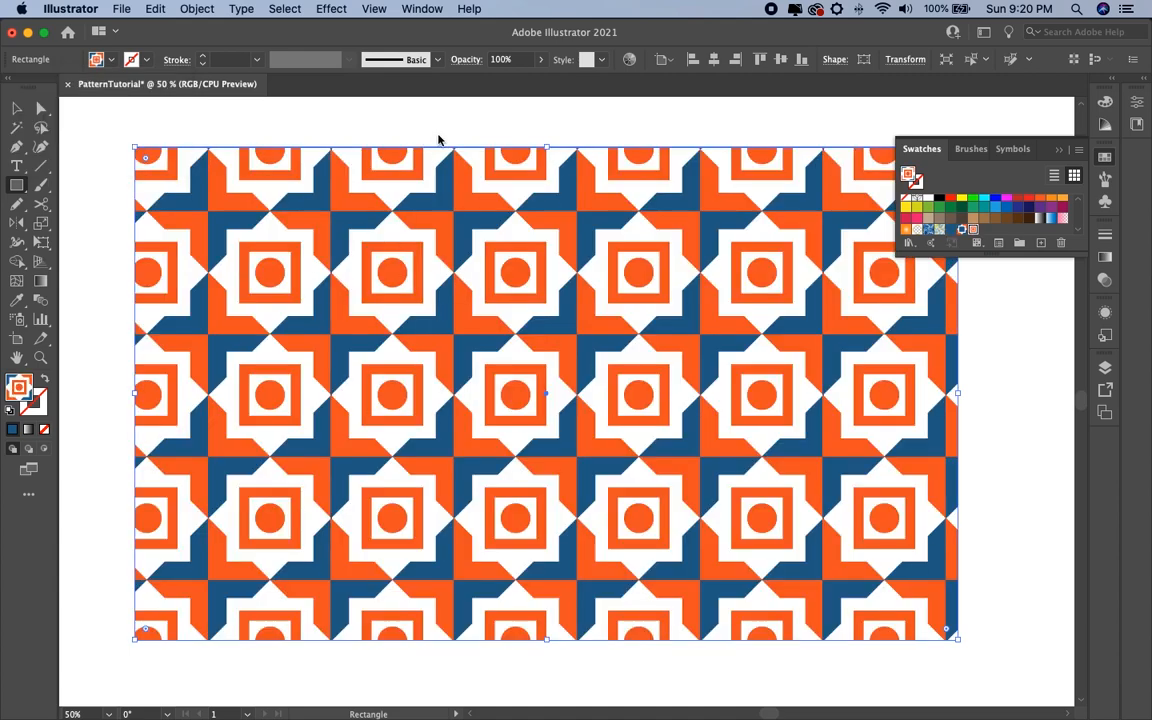
Close the floating Swatches and switch to the Selection tool, keeping the rectangle selected.
key(space)
drag(542, 307, 545, 307)
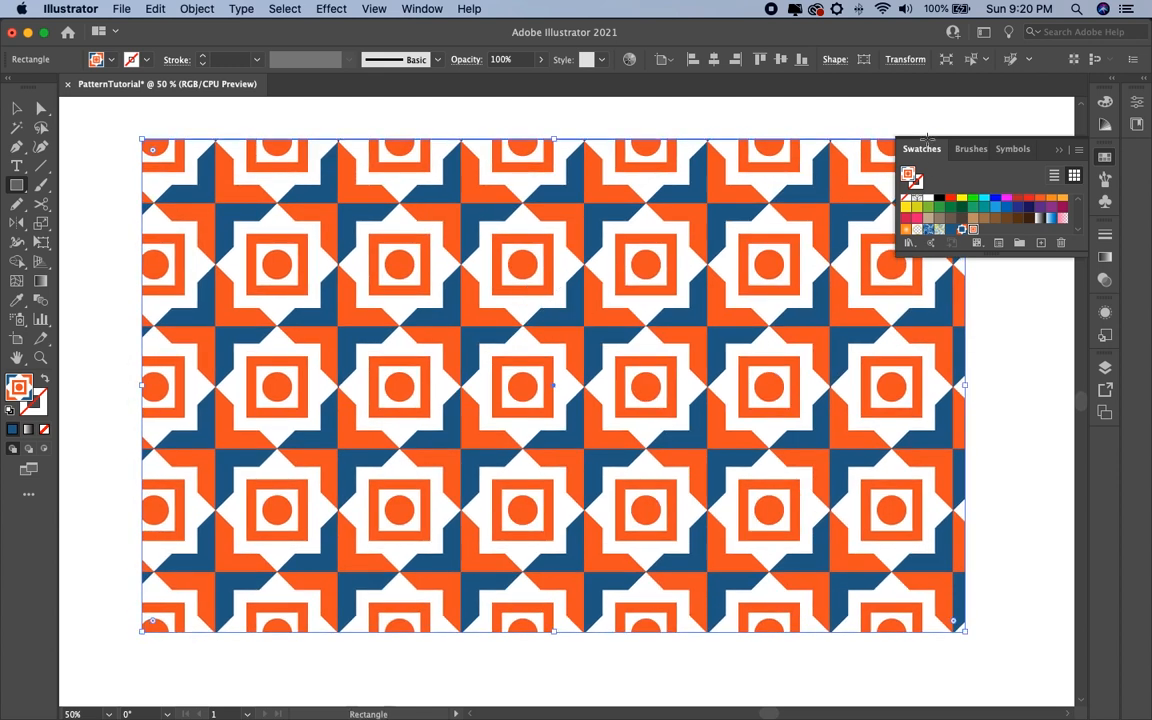
click(812, 124)
key(v)
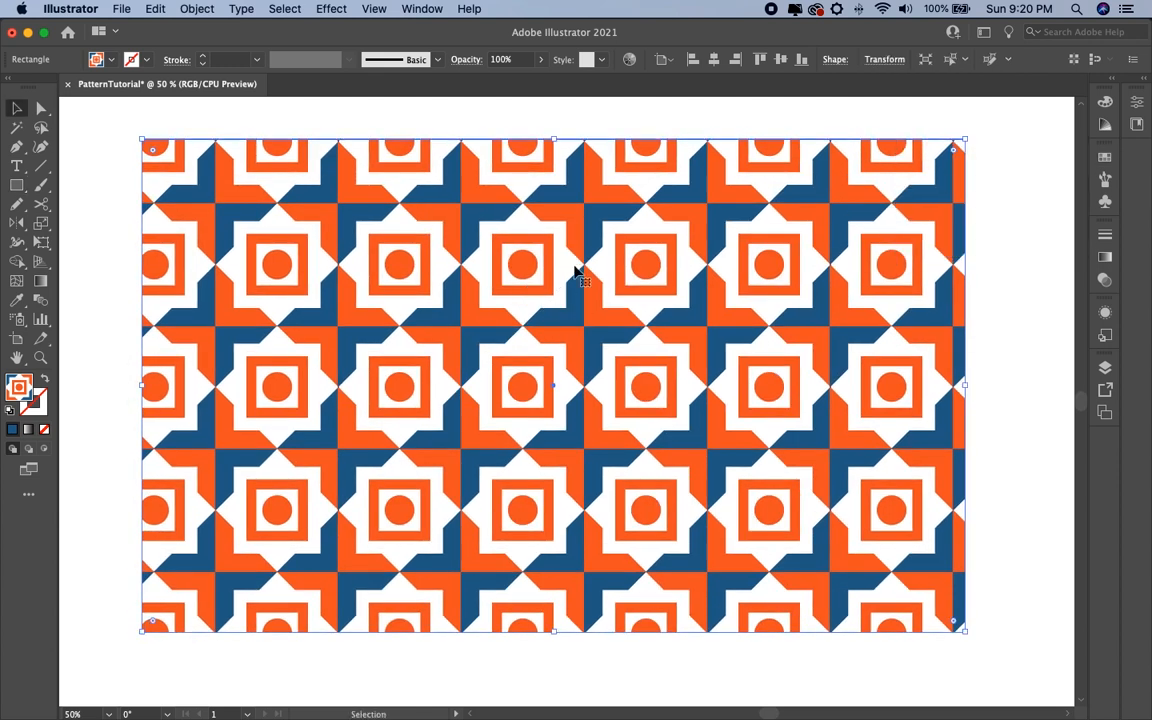
Start scaling the selected rectangle and exclude the object itself so that only its pattern fill is transformed.
key(space)
drag(503, 130, 507, 137)
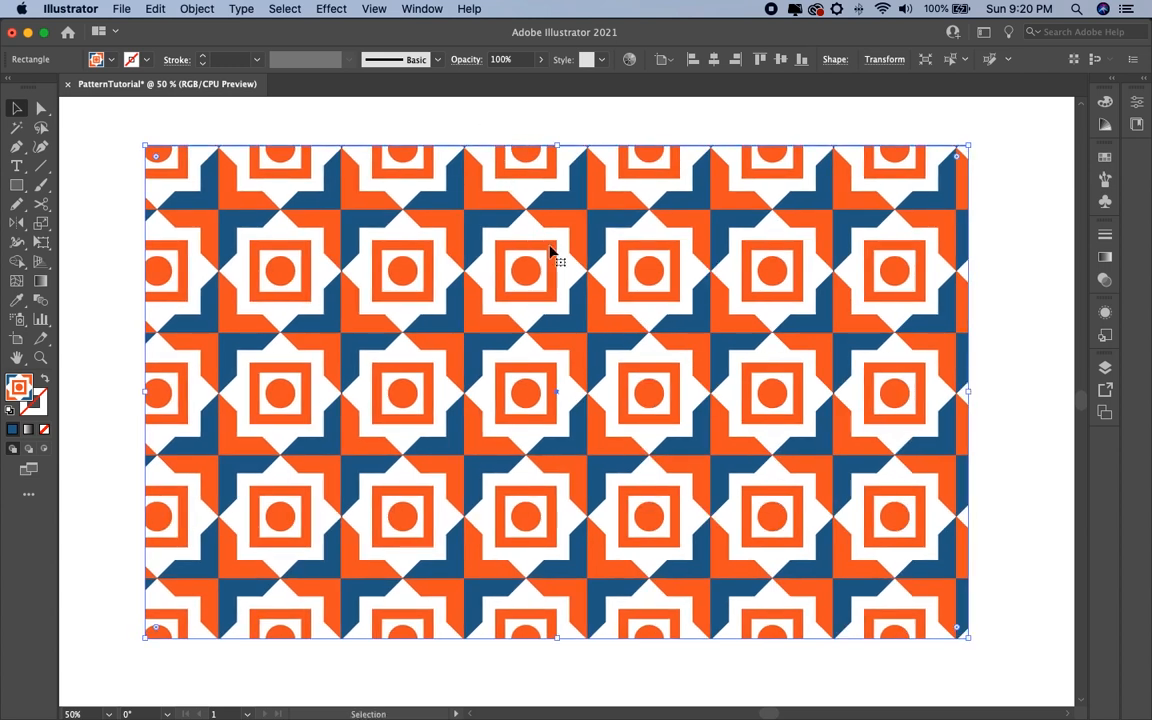
key(space)
drag(554, 249, 595, 281)
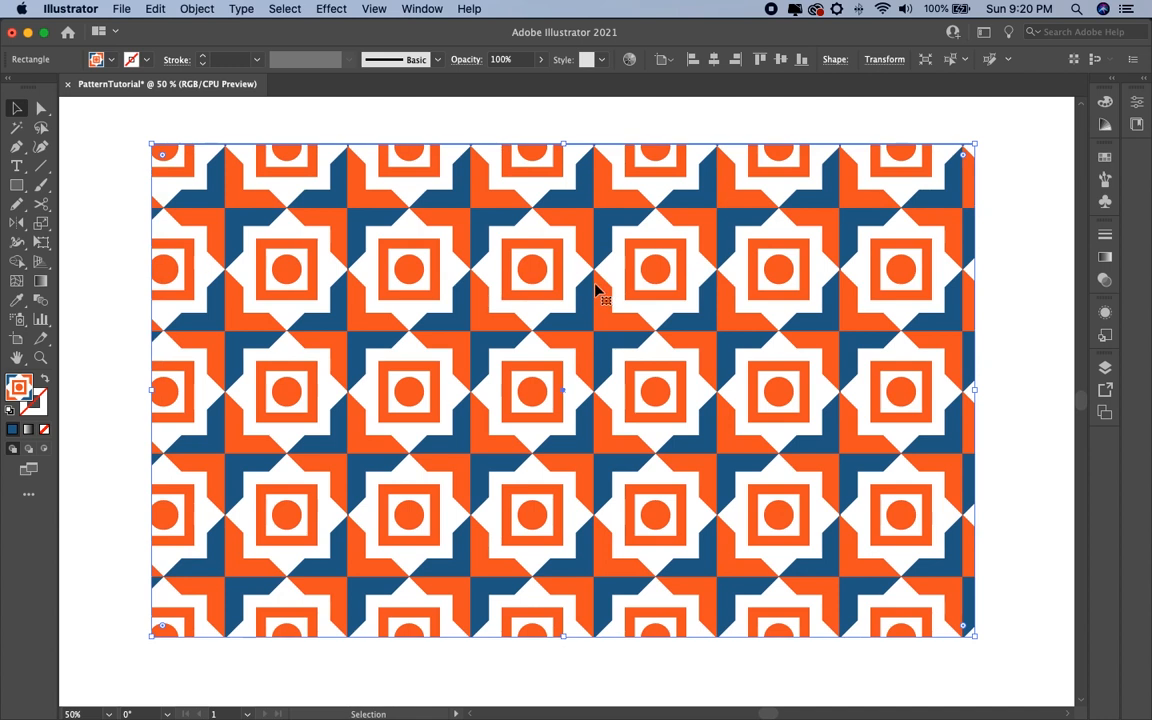
click(195, 8)
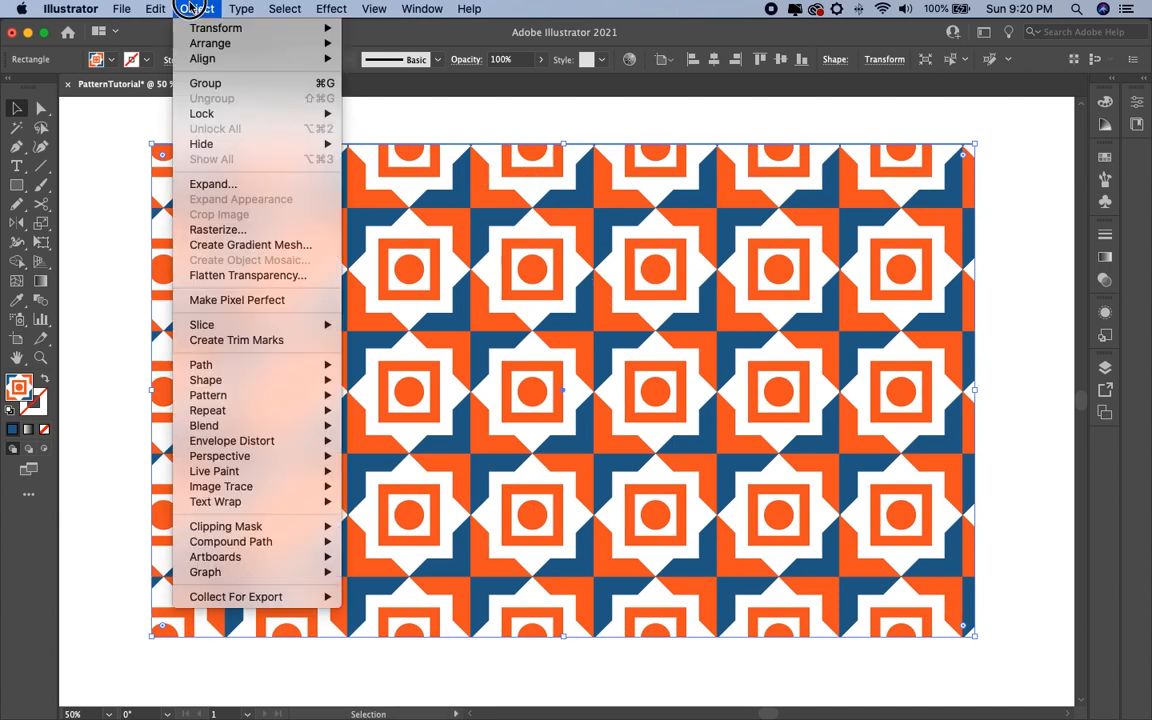
mouse_move(300, 28)
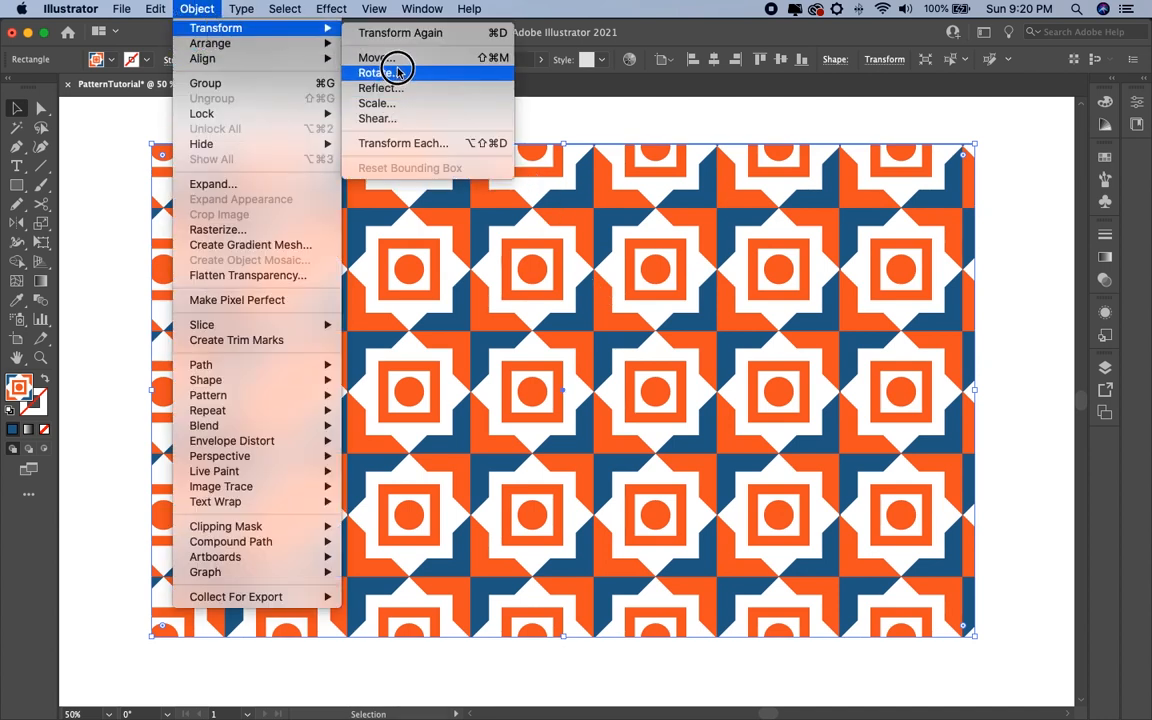
click(380, 103)
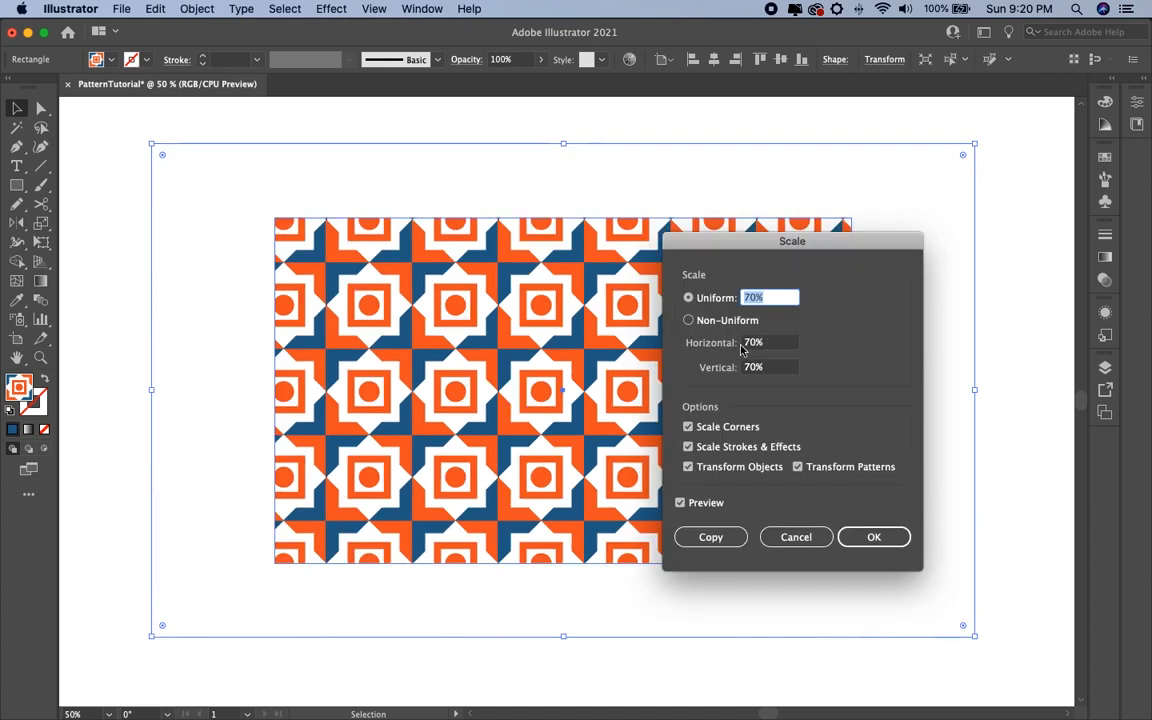
click(687, 467)
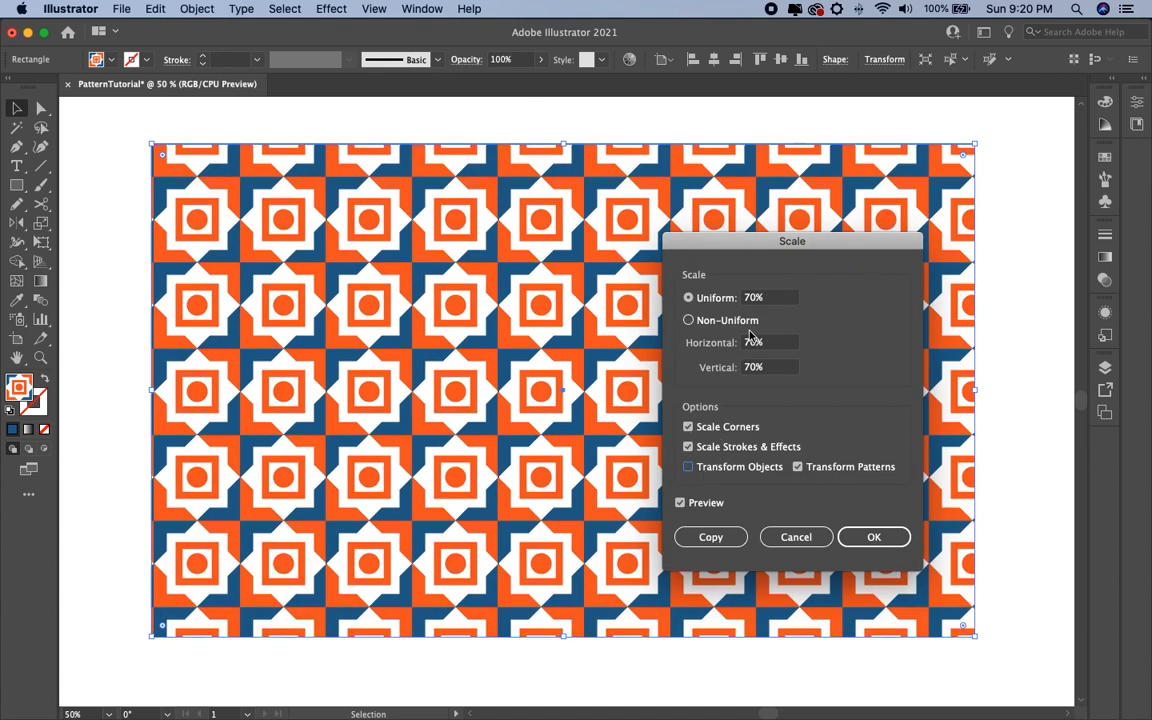
Preview the rectangle's pattern fill at a uniform scale of 50%.
click(764, 300)
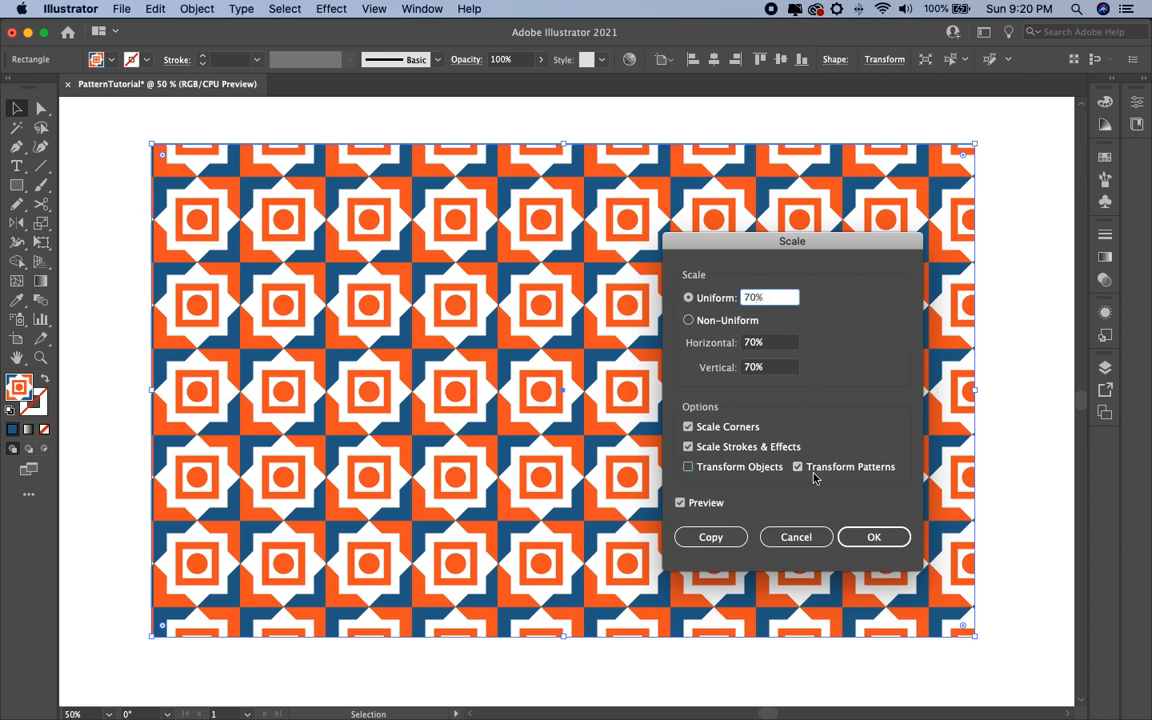
key(Down)
key(Down)
key(Down)
key(Down)
key(Down)
key(Down)
key(Down)
key(Down)
key(Down)
key(Down)
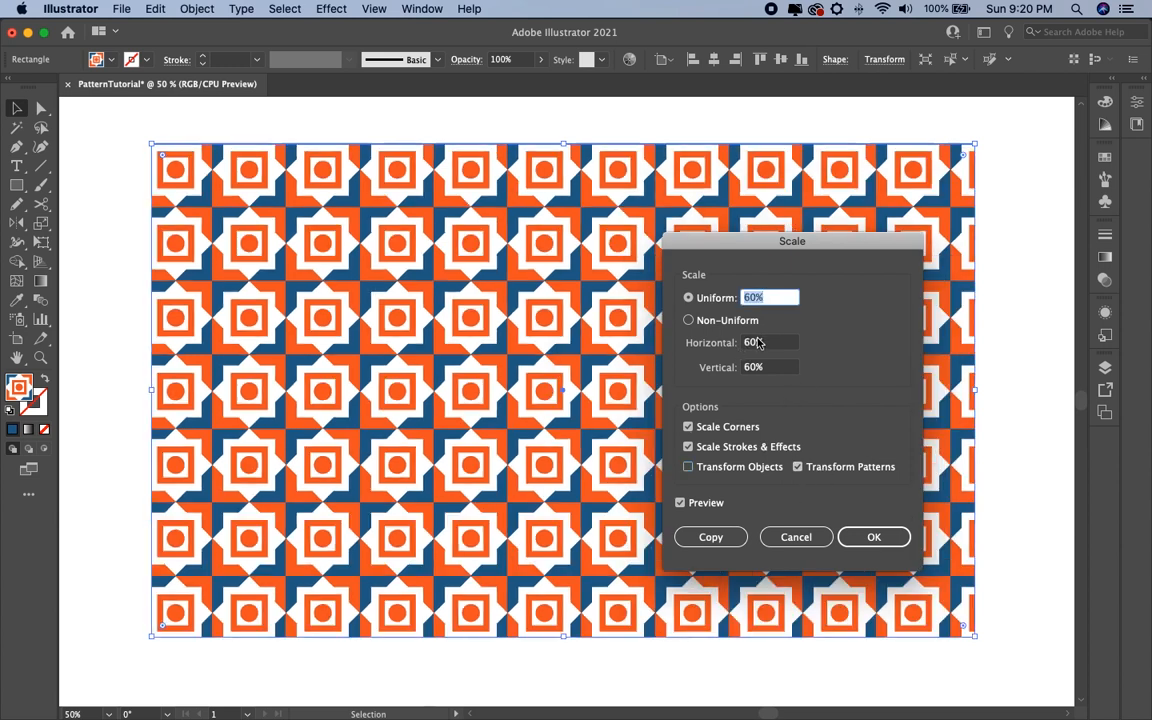
key(Down)
key(Down)
key(Down)
key(Down)
key(Down)
key(Down)
key(Down)
key(Down)
key(Down)
key(Down)
key(Down)
key(Down)
key(Down)
key(Down)
key(Down)
key(Down)
key(Down)
key(Down)
key(Down)
key(Down)
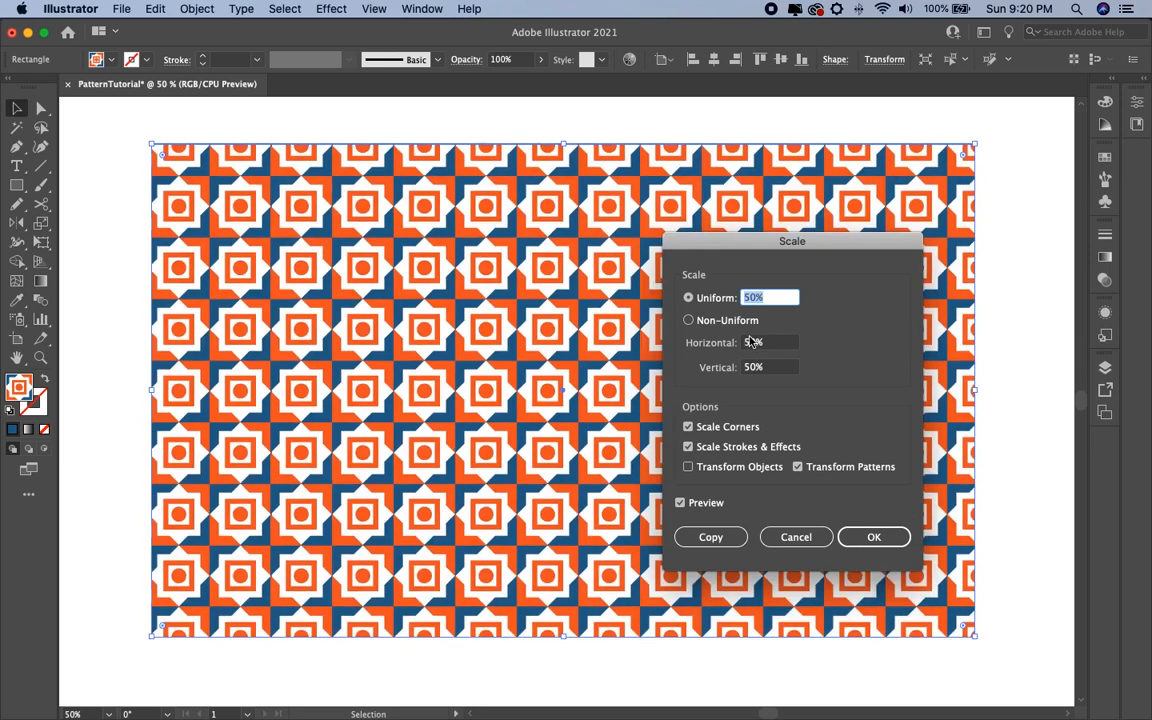
Preview other uniform scales for the pattern fill, ending at 70%, and cancel the scaling.
key(shift+Up)
key(shift+Up)
key(shift+Up)
key(shift+Up)
key(shift+Up)
key(shift+Up)
key(shift+Up)
key(shift+Up)
key(shift+Down)
key(shift+Down)
key(shift+Down)
key(shift+Down)
key(shift+Up)
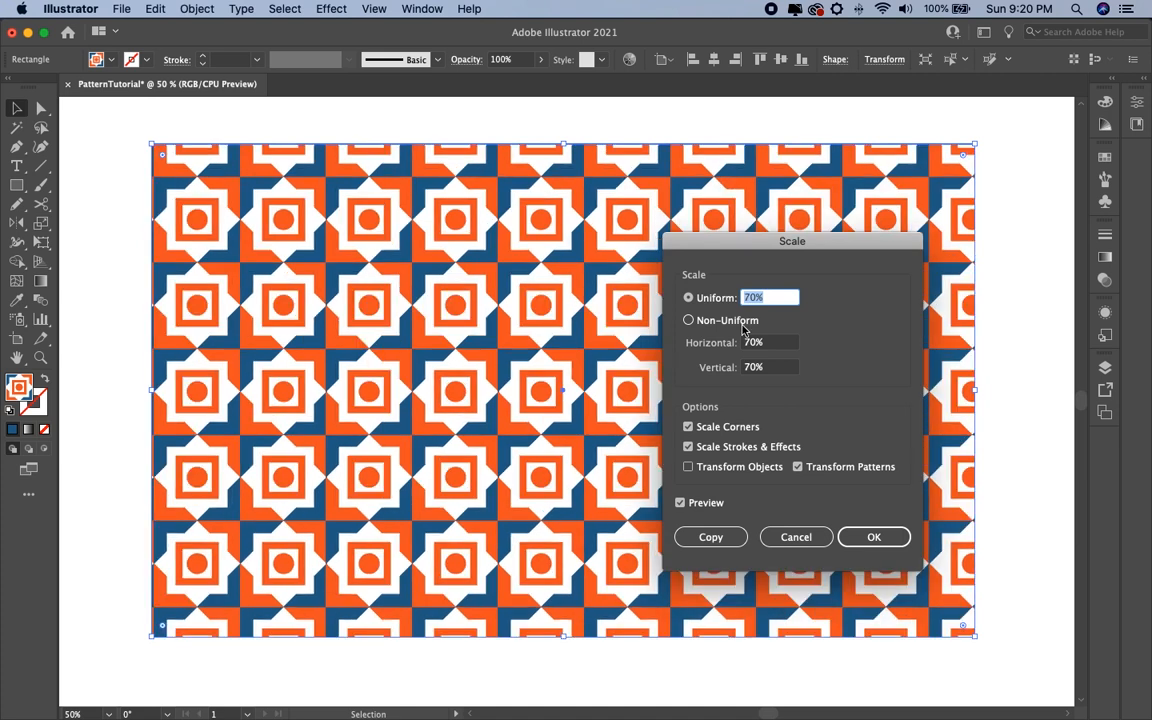
click(796, 537)
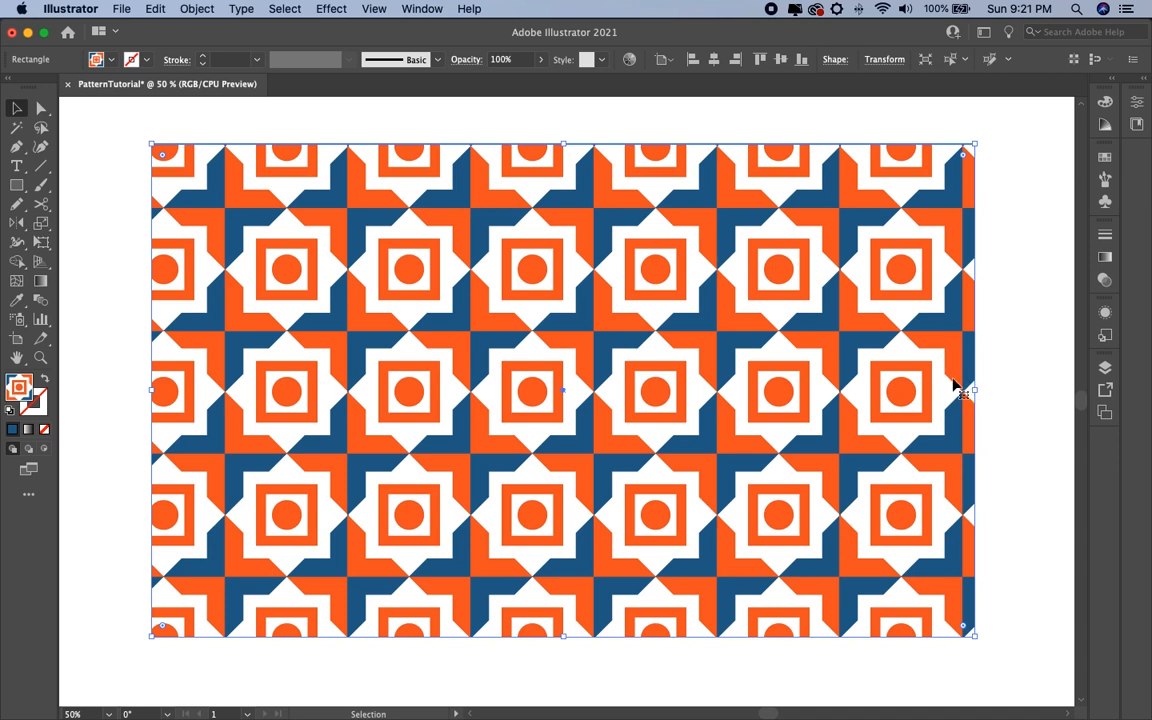
Move only the pattern fill inside the rectangle, with the horizontal offset set to 20 px, and accept the move.
click(196, 9)
mouse_move(245, 30)
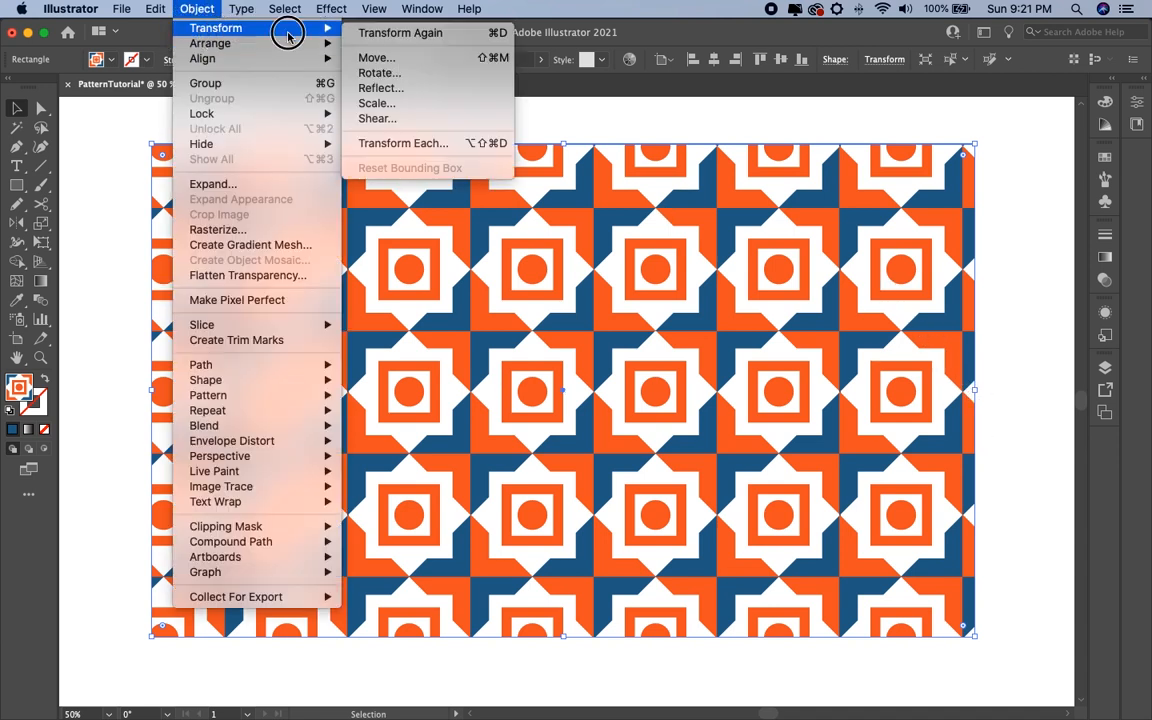
click(389, 60)
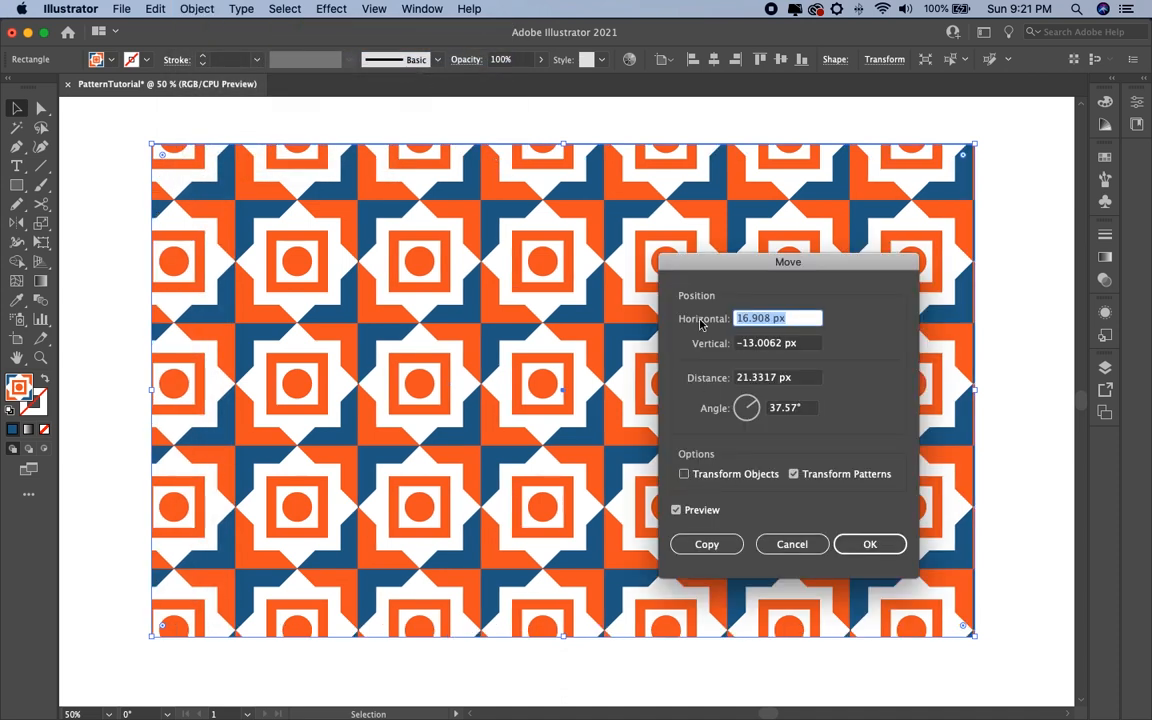
drag(700, 266, 755, 244)
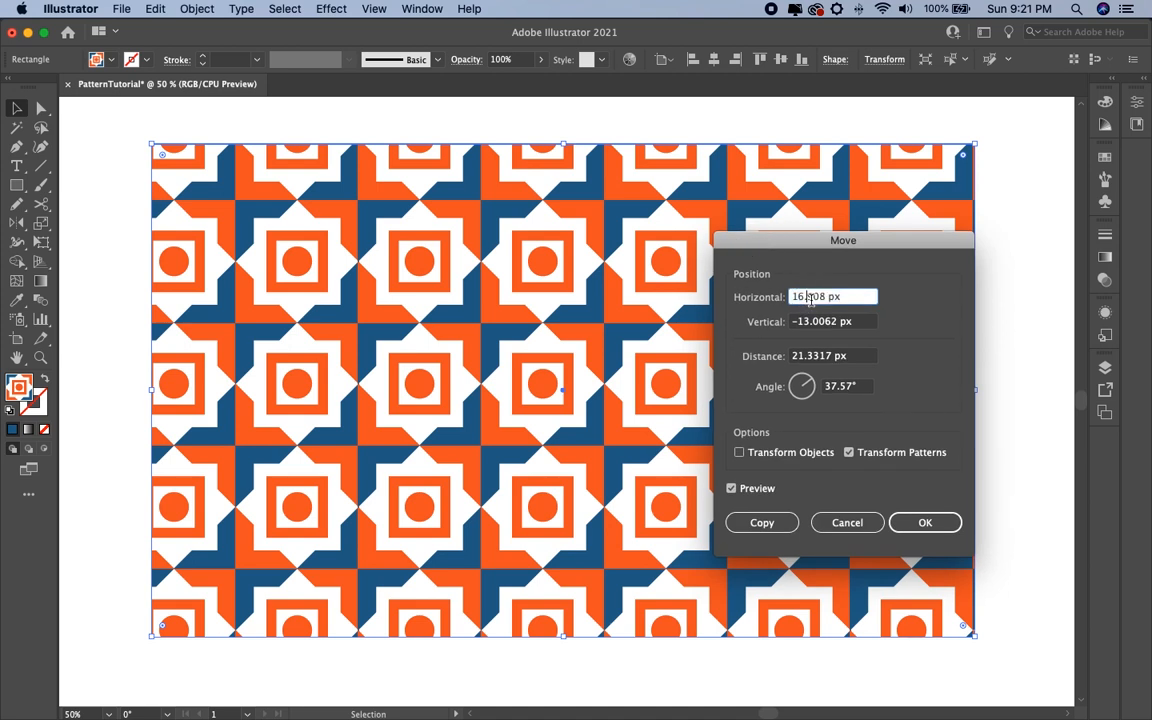
key(shift+Down)
key(shift+Down)
key(shift+Down)
key(shift+Up)
key(shift+Up)
key(shift+Up)
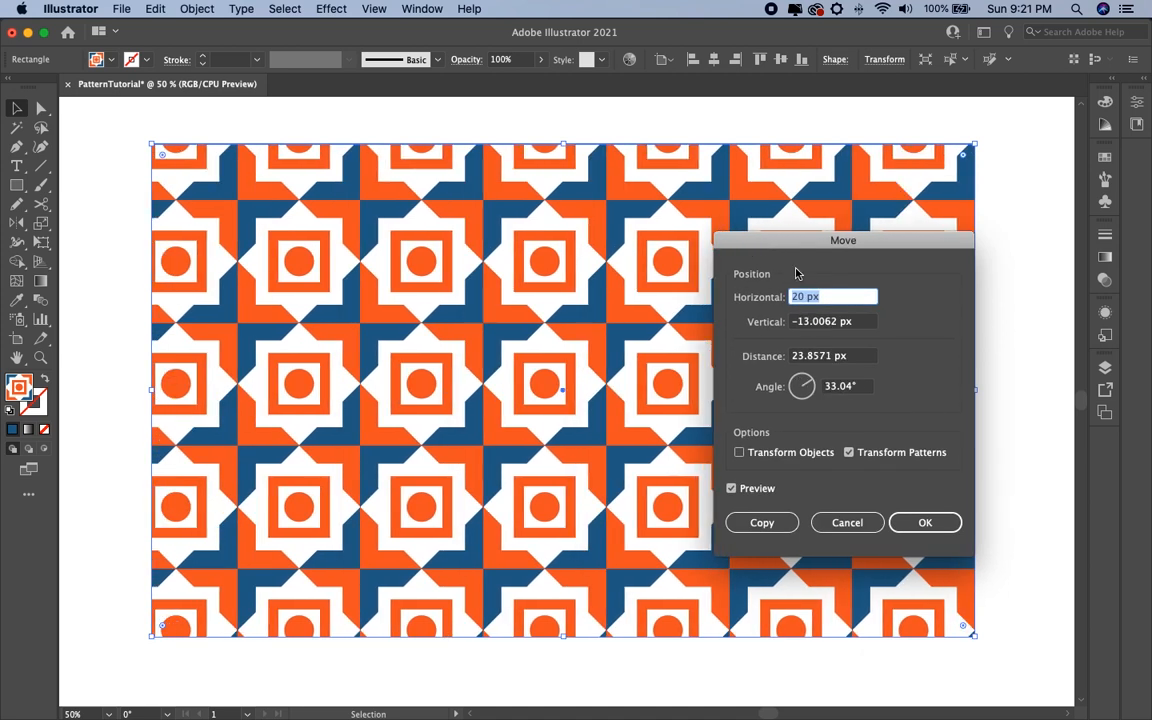
drag(792, 239, 633, 410)
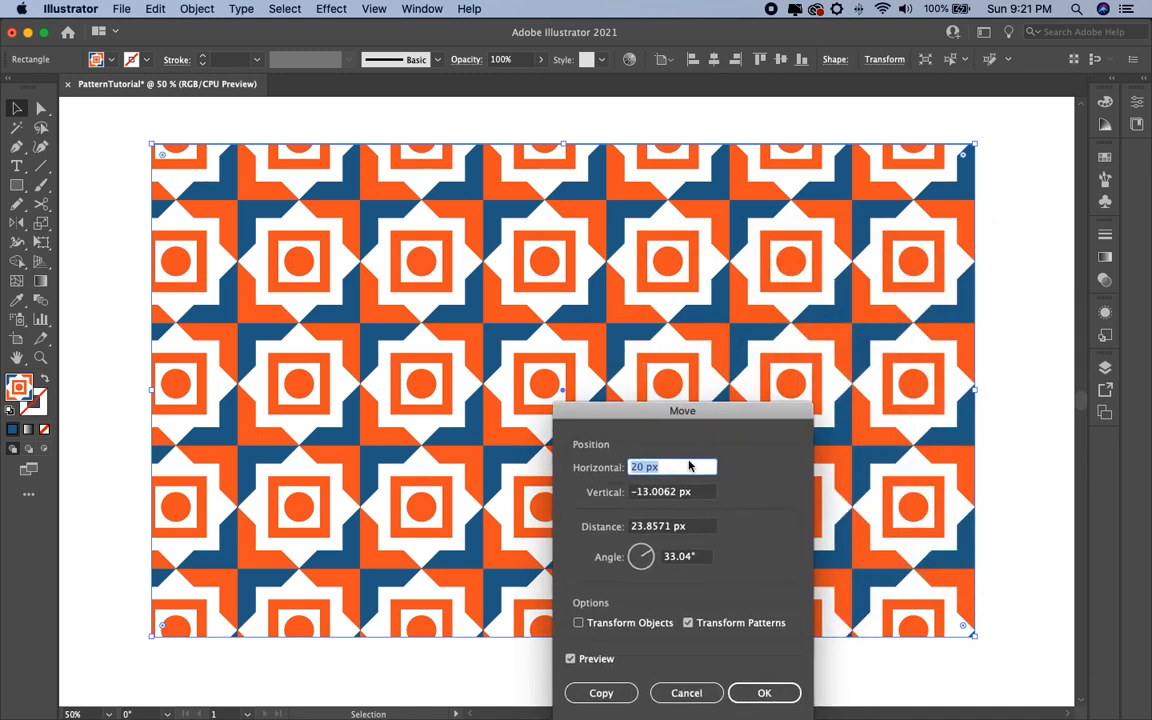
drag(661, 404, 597, 247)
click(688, 537)
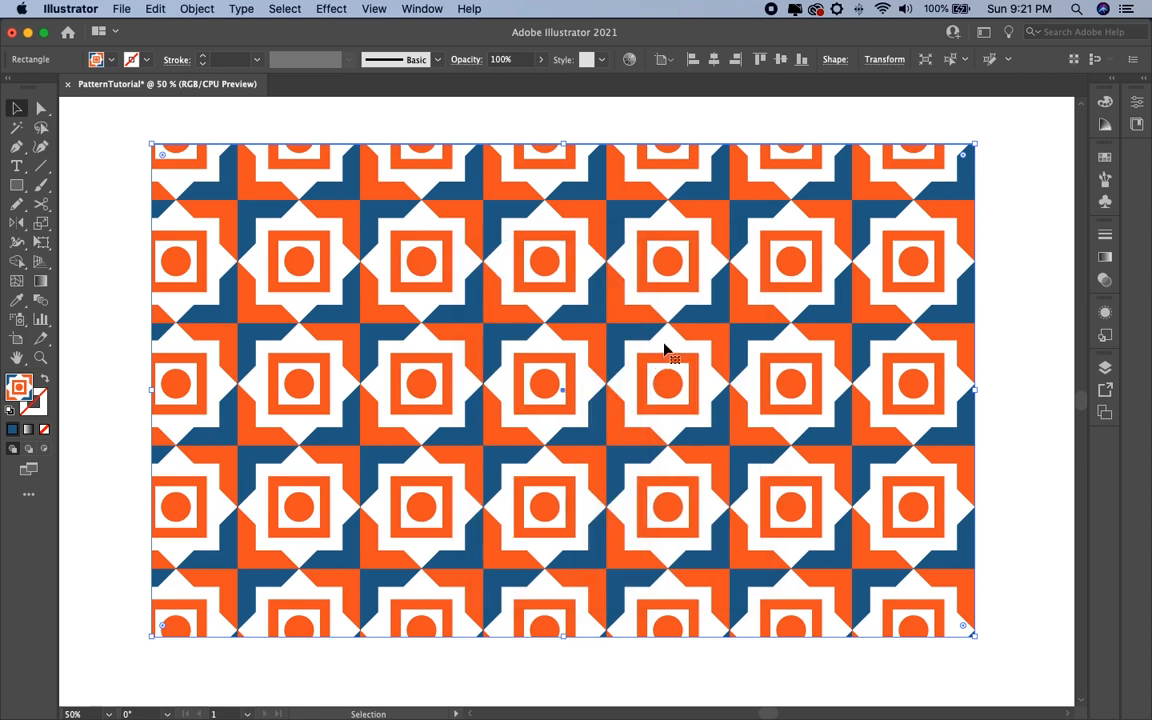
Deselect the patterned rectangle.
click(617, 134)
drag(638, 314, 677, 317)
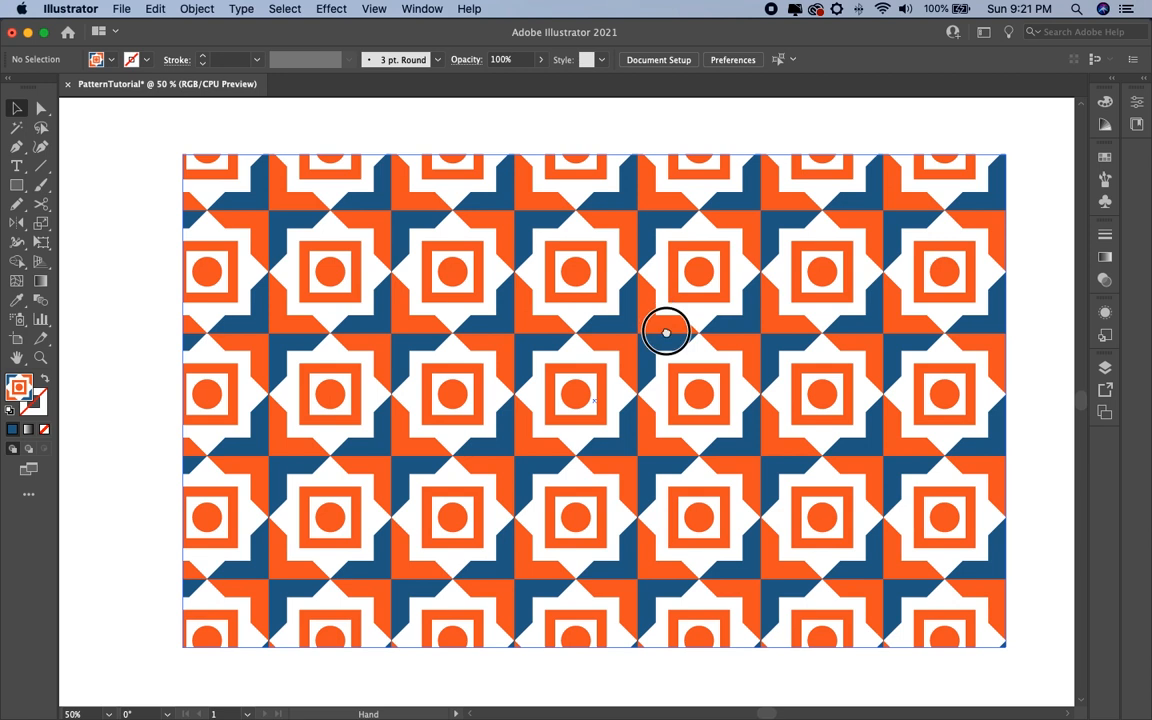
scroll(673, 341, up, 2)
scroll(669, 345, down, 1)
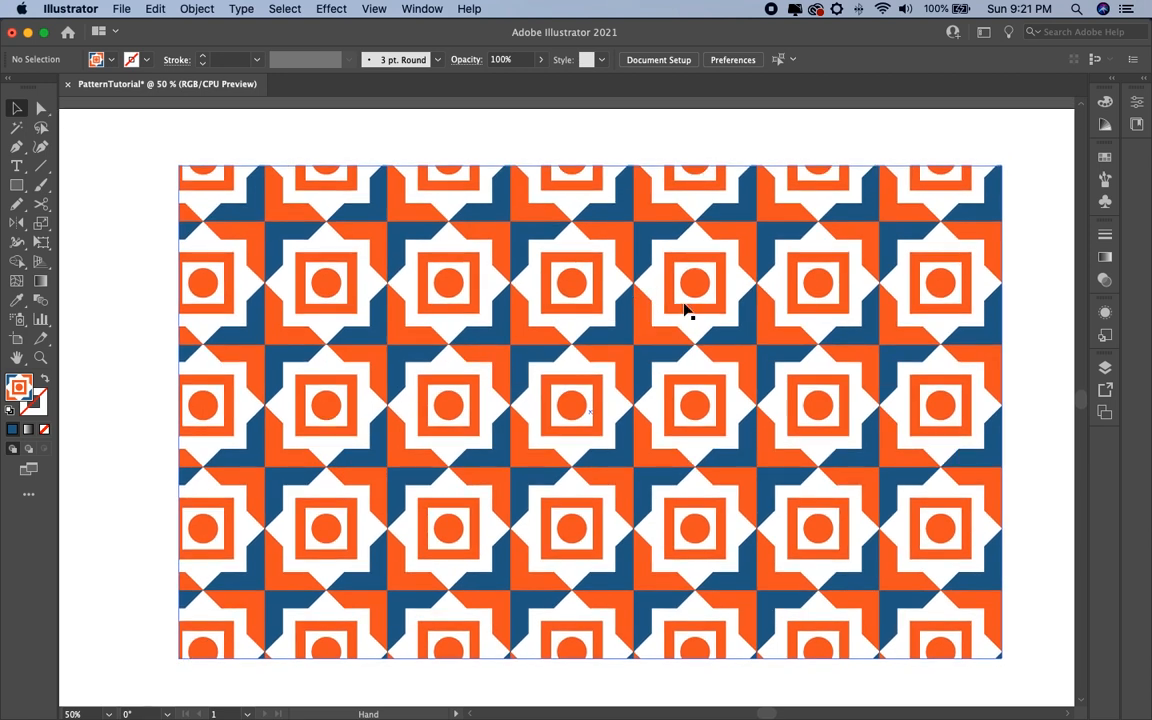